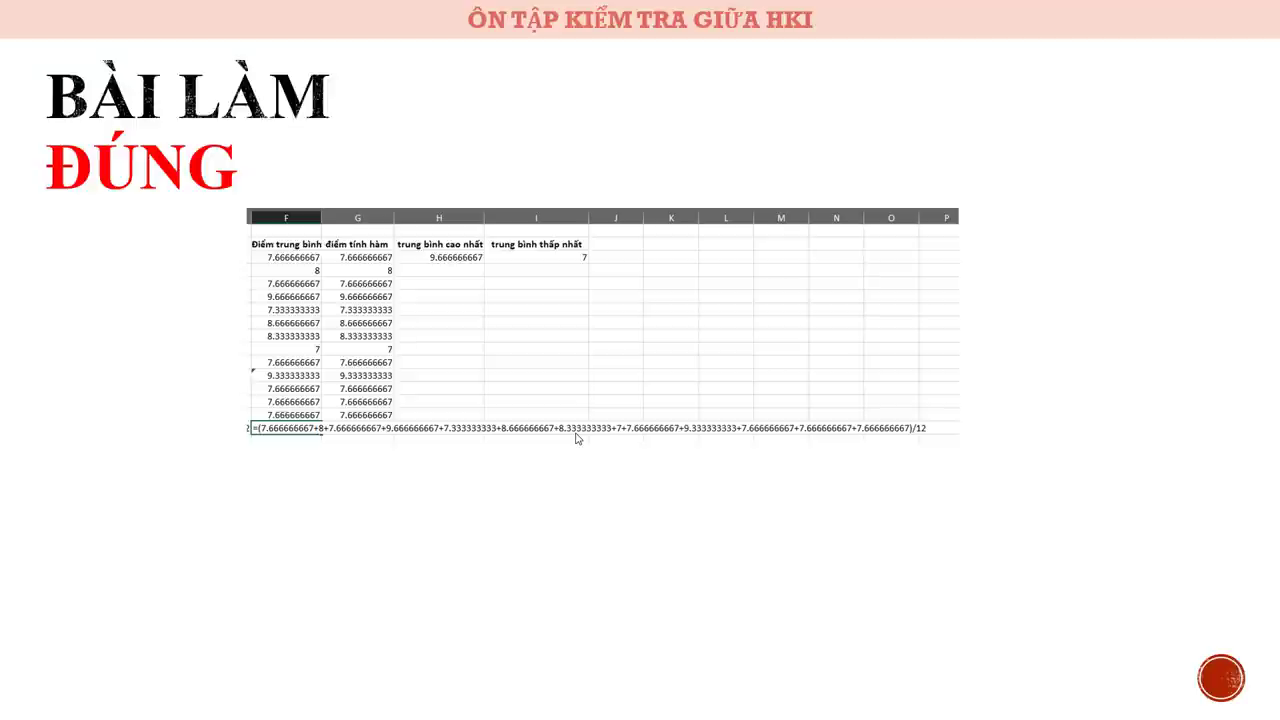
click(576, 438)
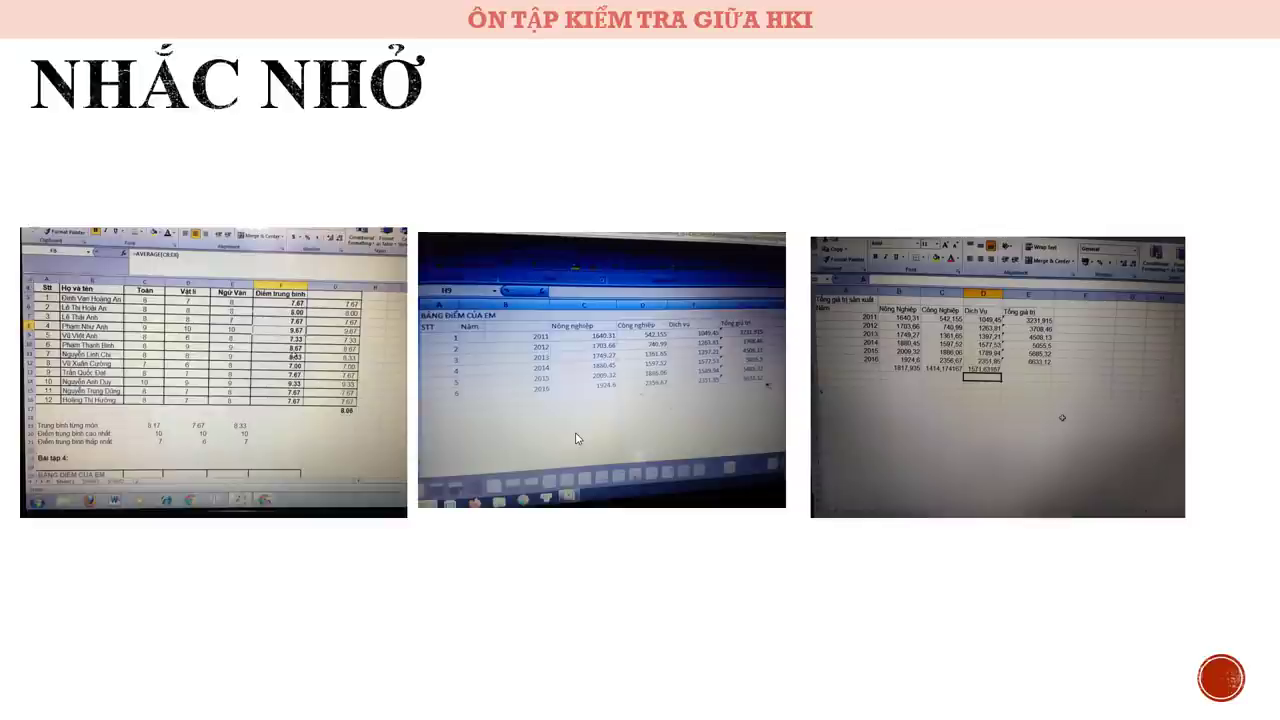
key(Right)
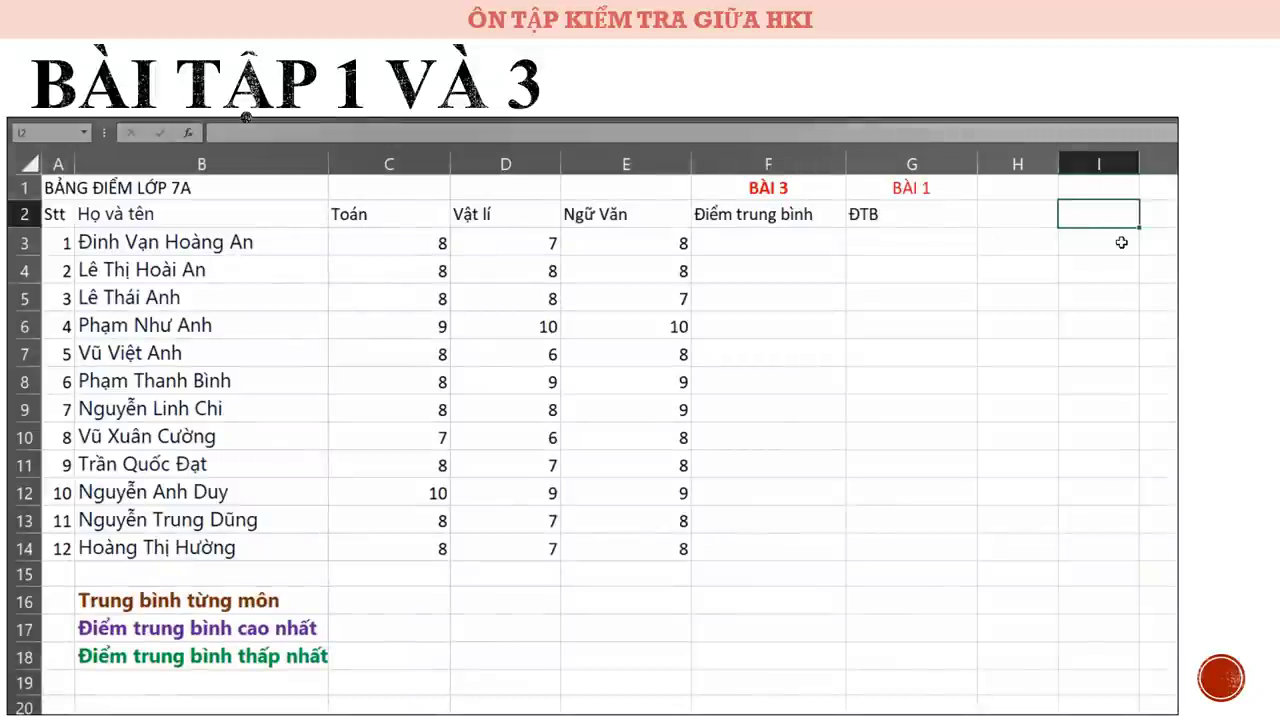
Enter the formula =(C3+D3+E3)/3 in cell G3 to average the first student's three subject scores.
click(899, 245)
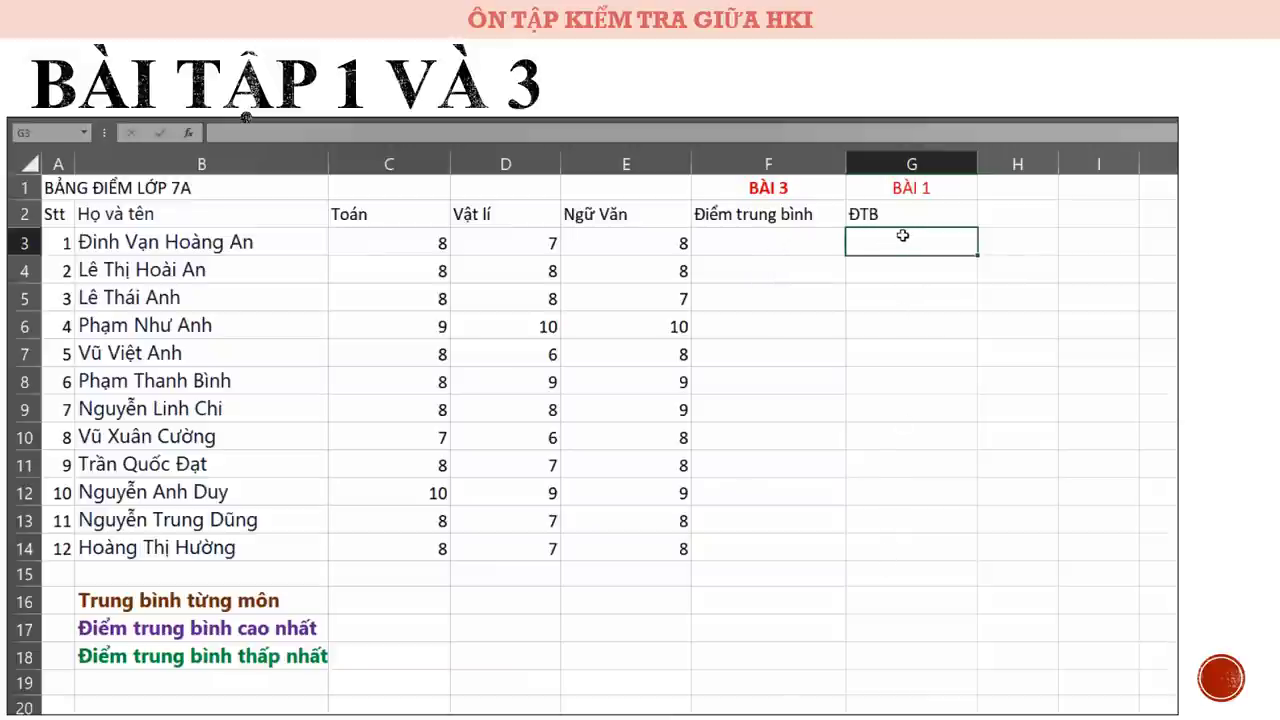
mouse_move(903, 231)
mouse_down()
mouse_move(891, 534)
mouse_move(920, 501)
mouse_move(934, 251)
mouse_move(923, 240)
mouse_up()
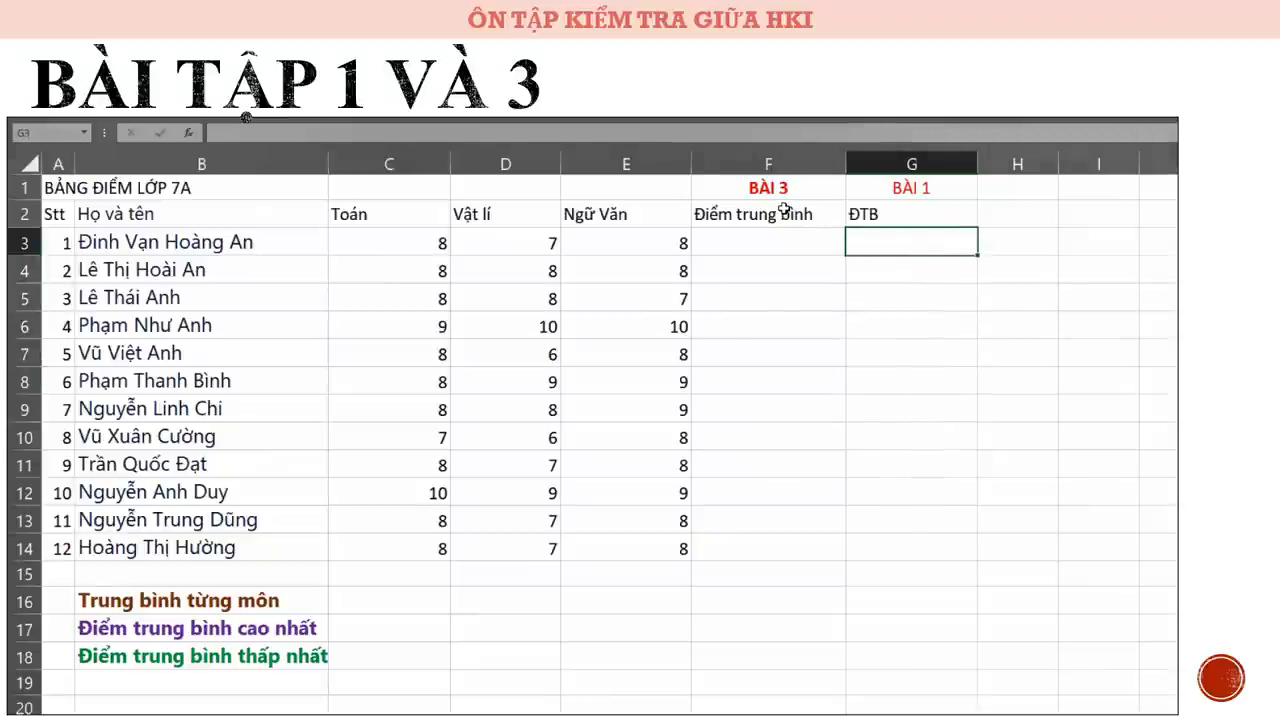
double_click(917, 238)
text(=)
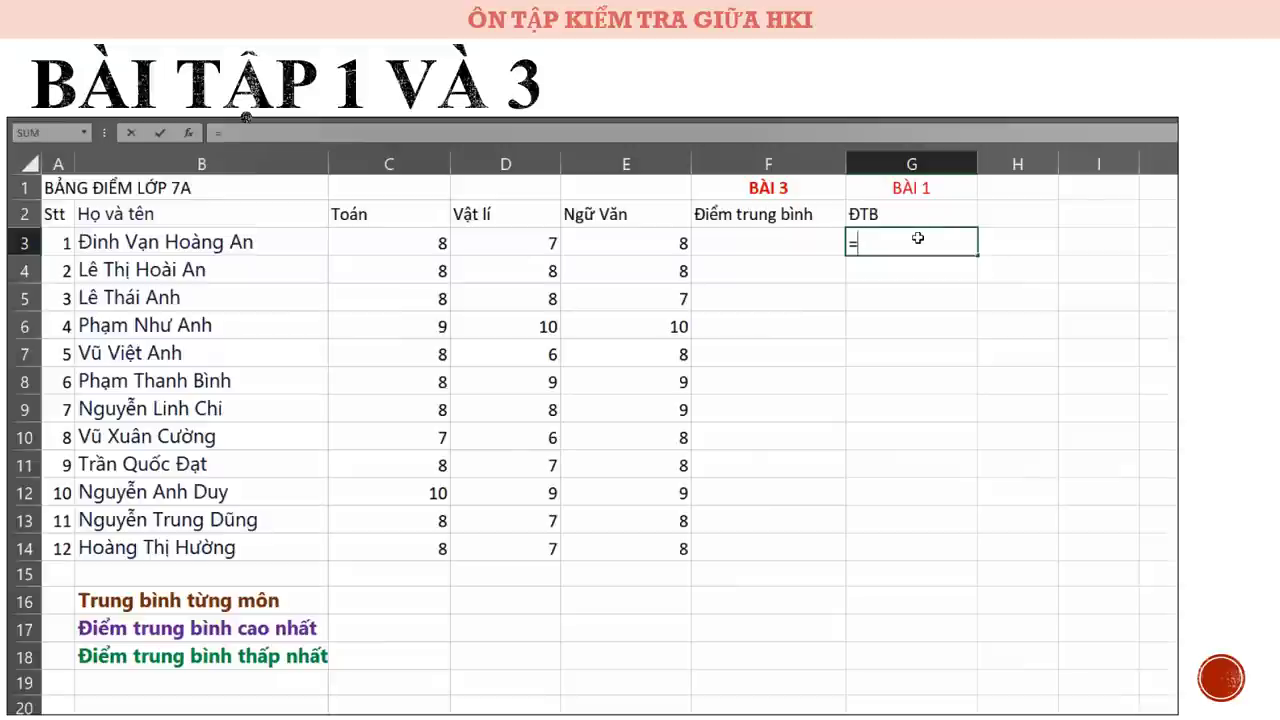
text(()
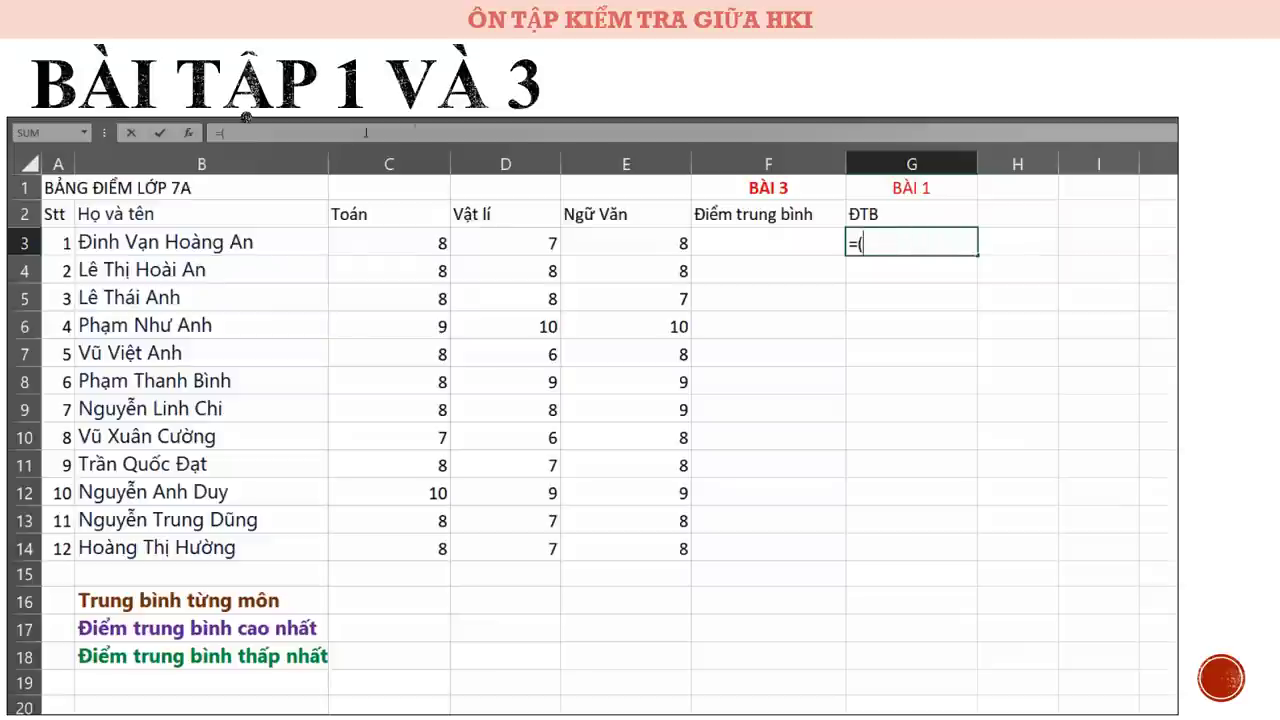
click(424, 244)
text(+)
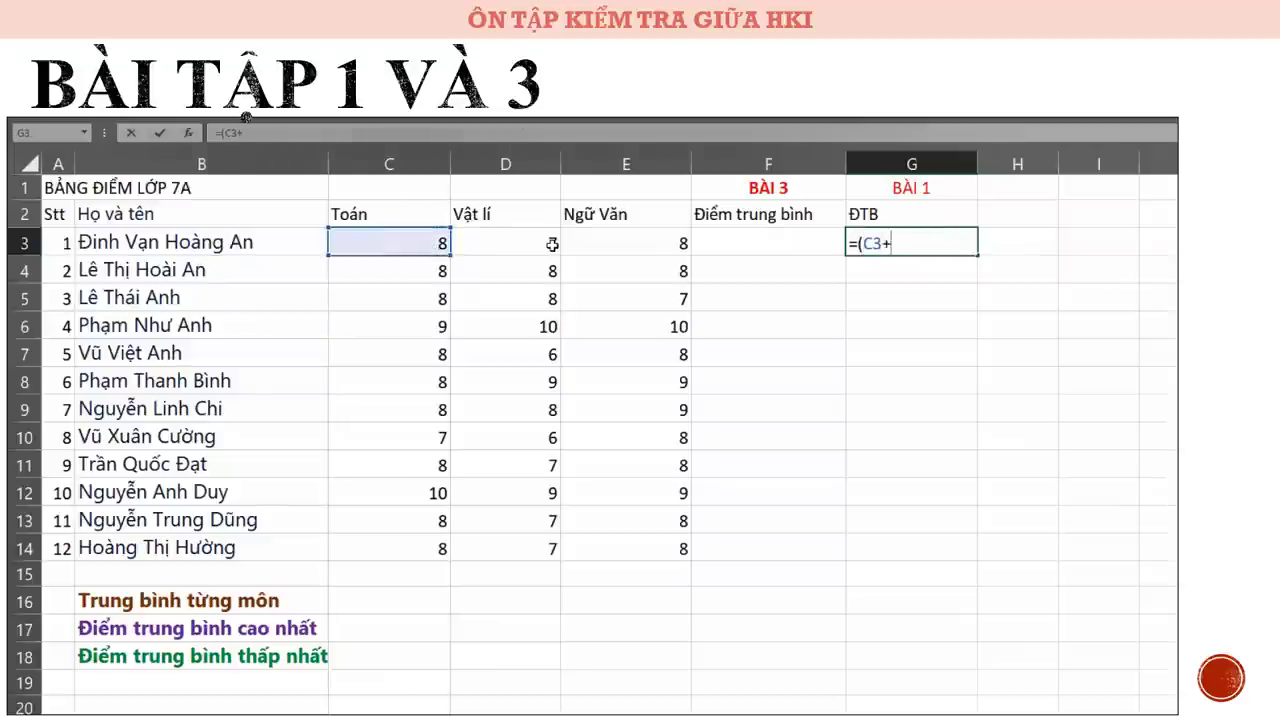
click(525, 244)
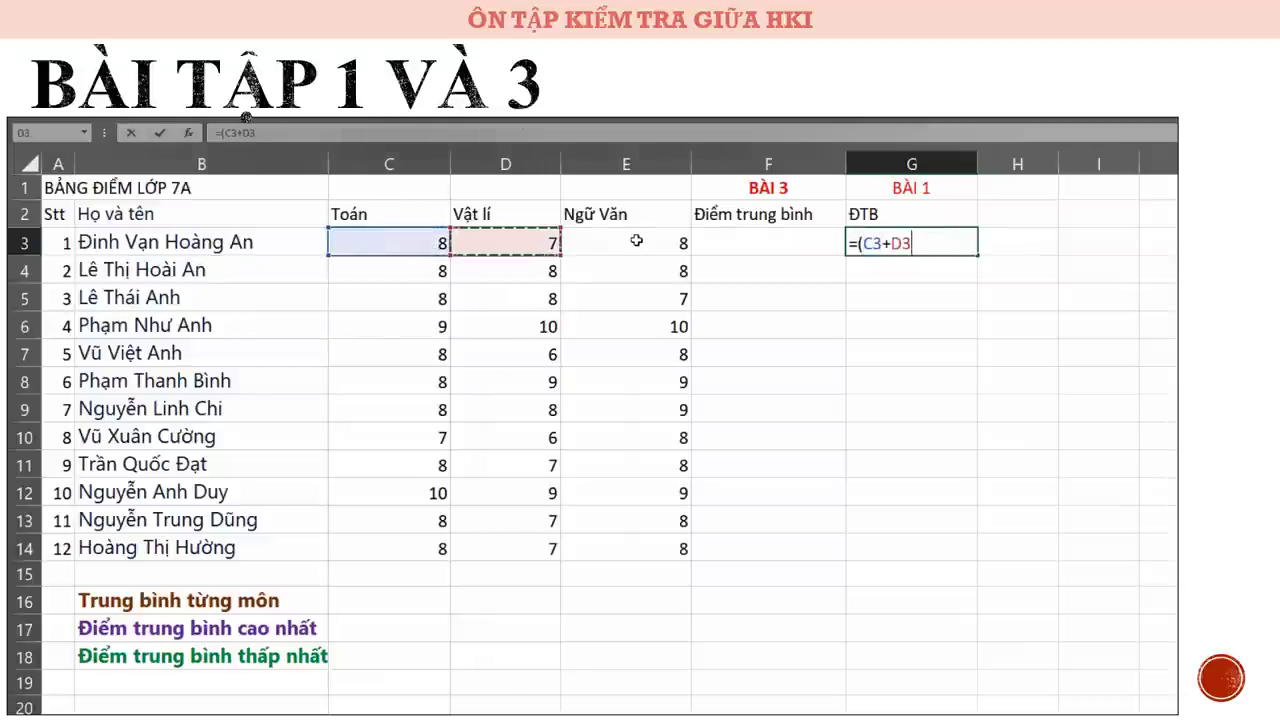
text(+)
click(636, 240)
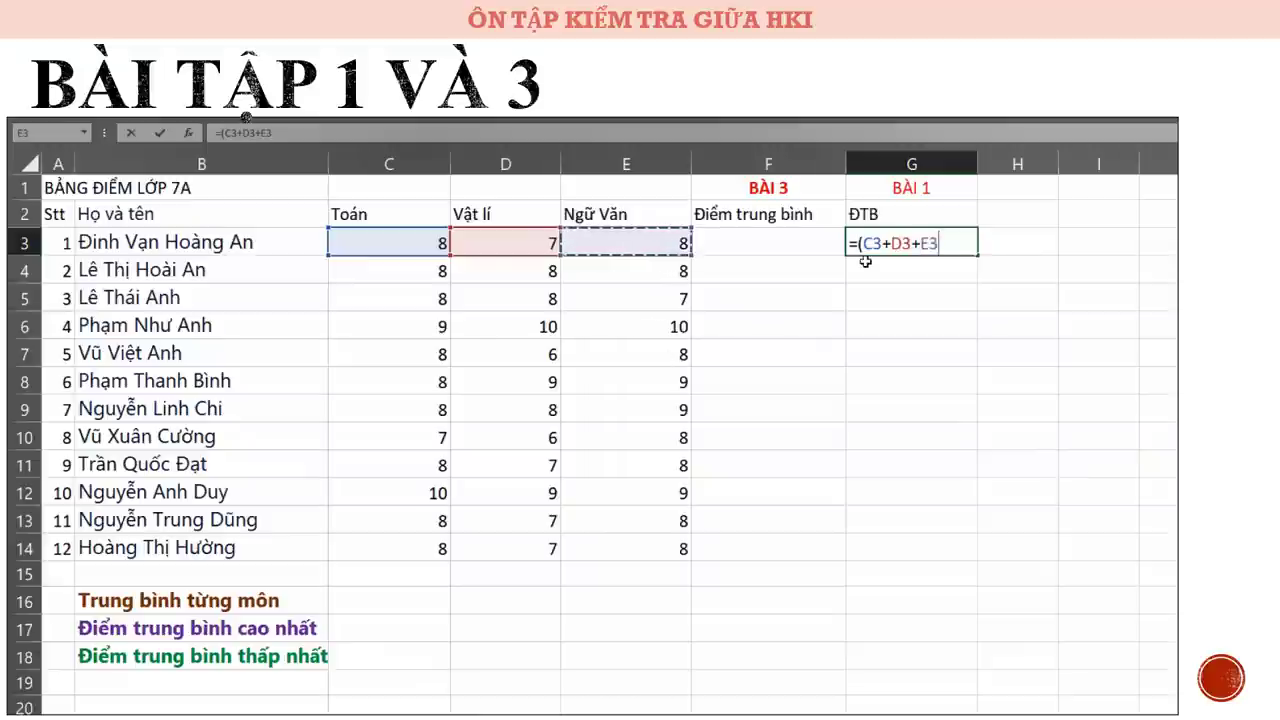
text()/3)
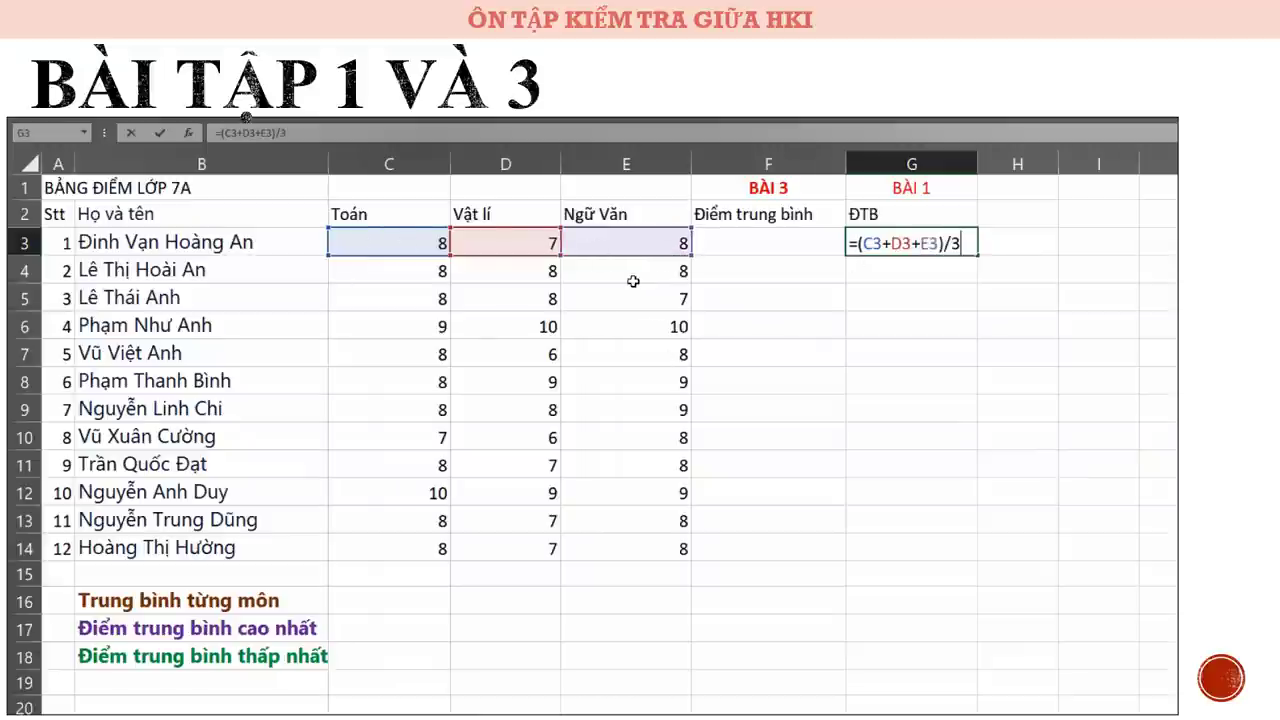
key(Return)
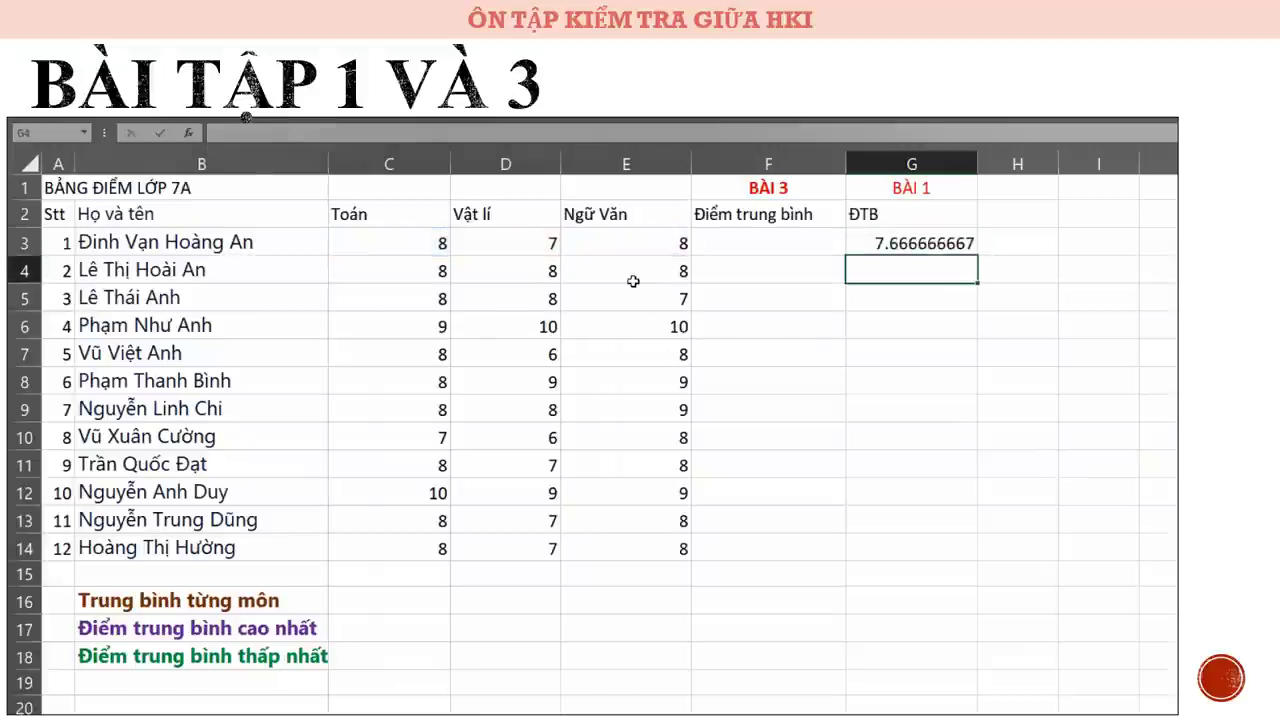
Copy the average formula from G3 down through G14 for the remaining students.
click(895, 245)
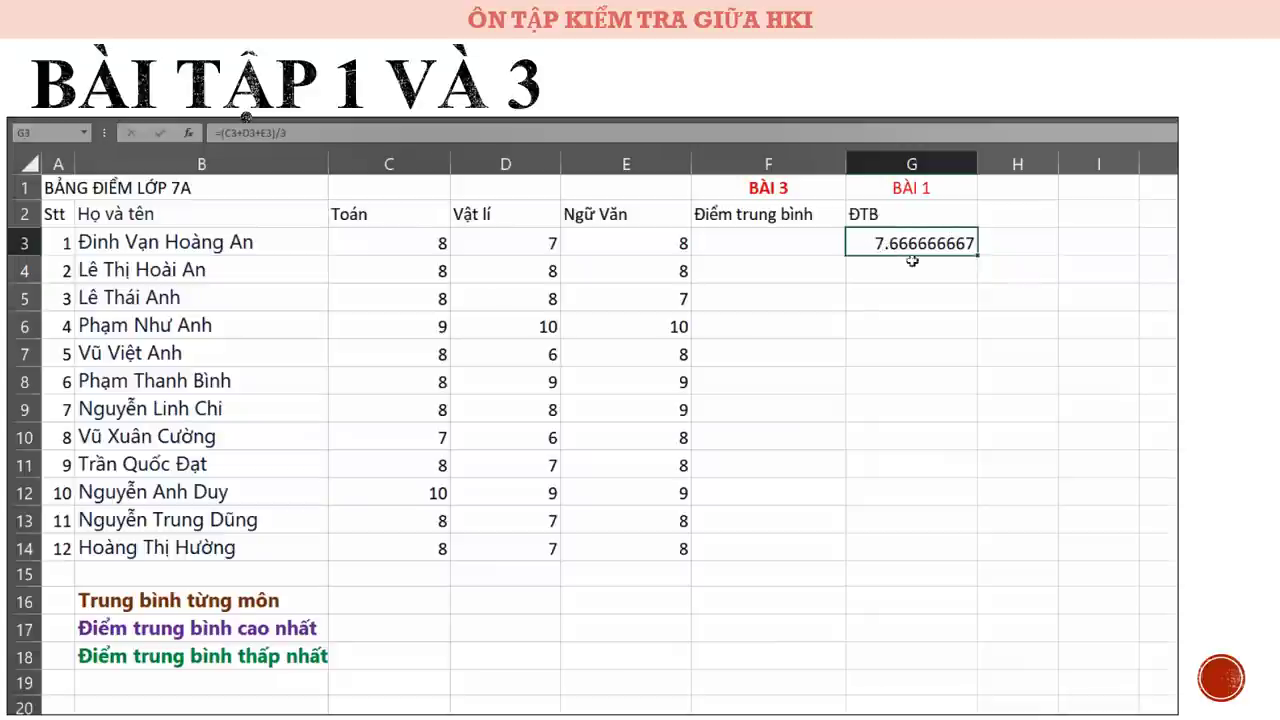
drag(977, 255, 949, 555)
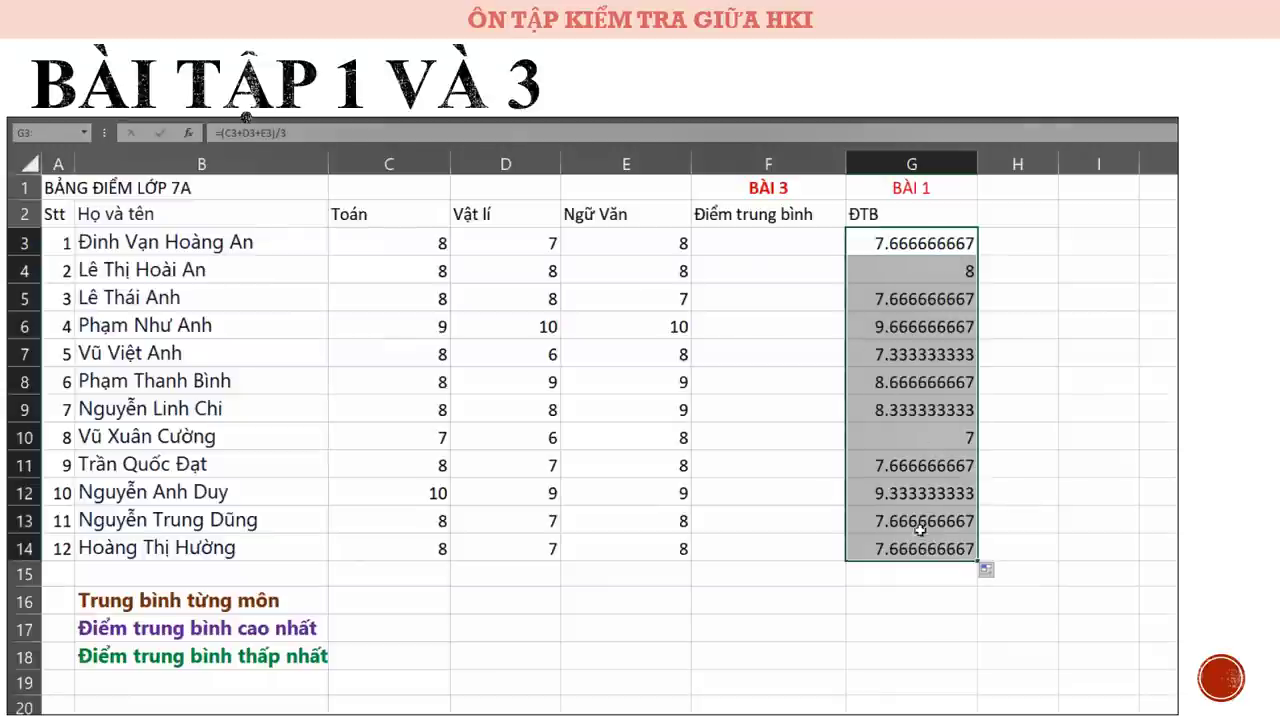
click(911, 567)
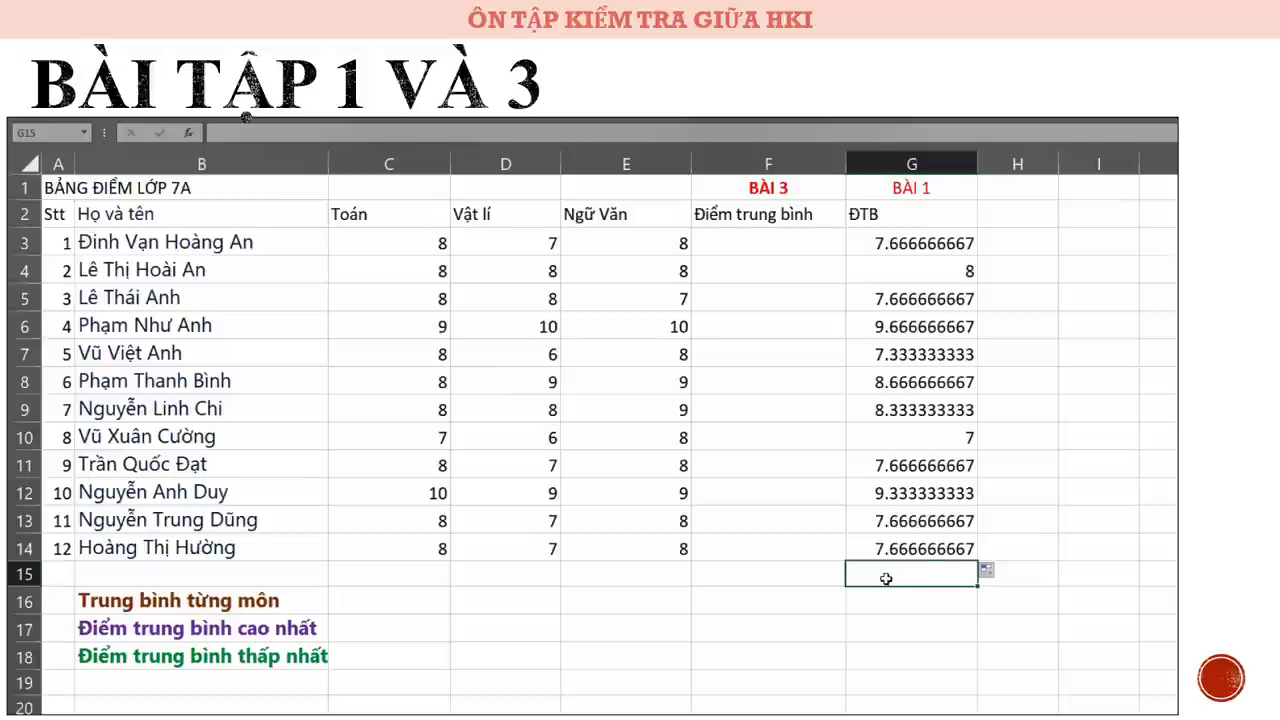
Label cell H15 as "ĐTB CẢ LỚP".
click(1046, 574)
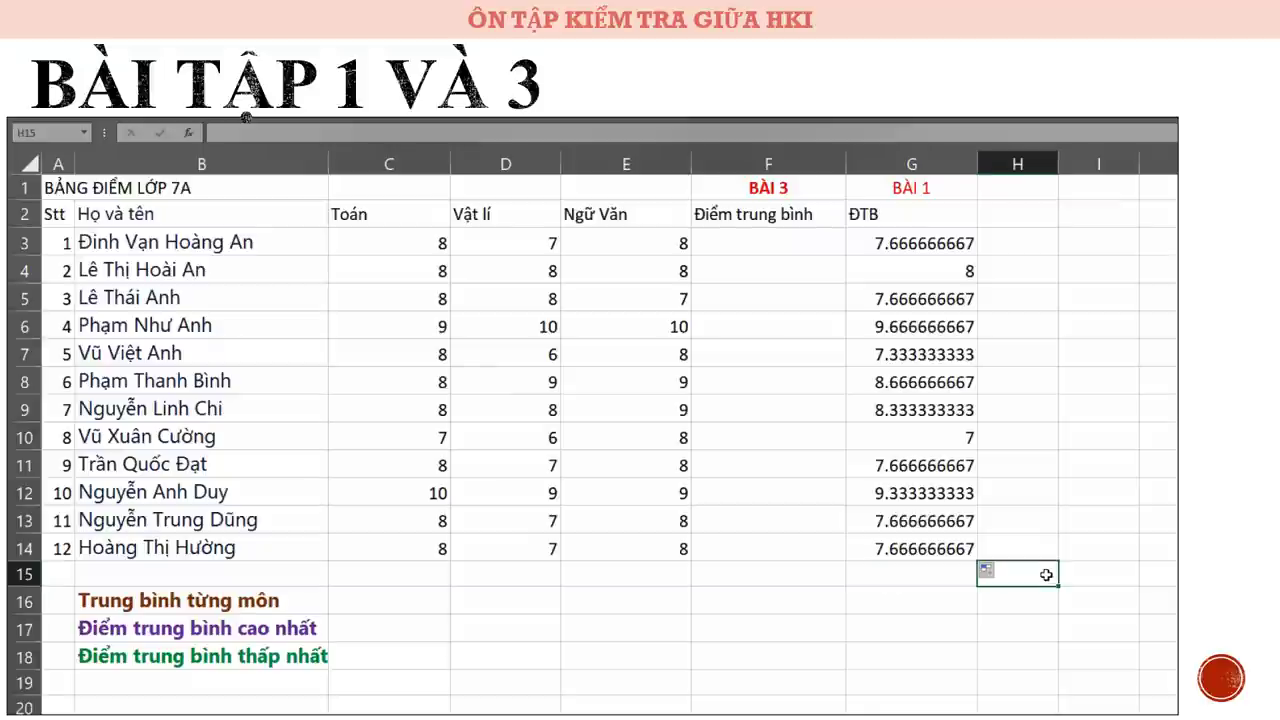
text(ĐTB CẢ LỚP)
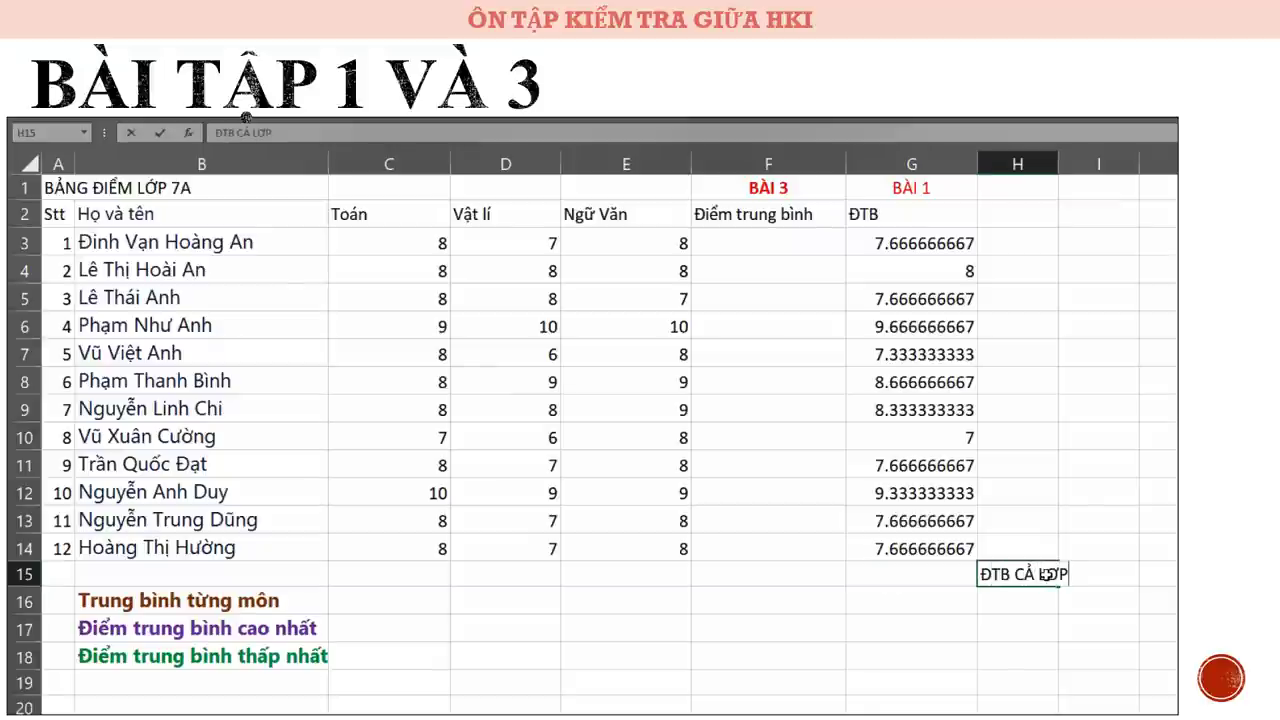
key(Tab)
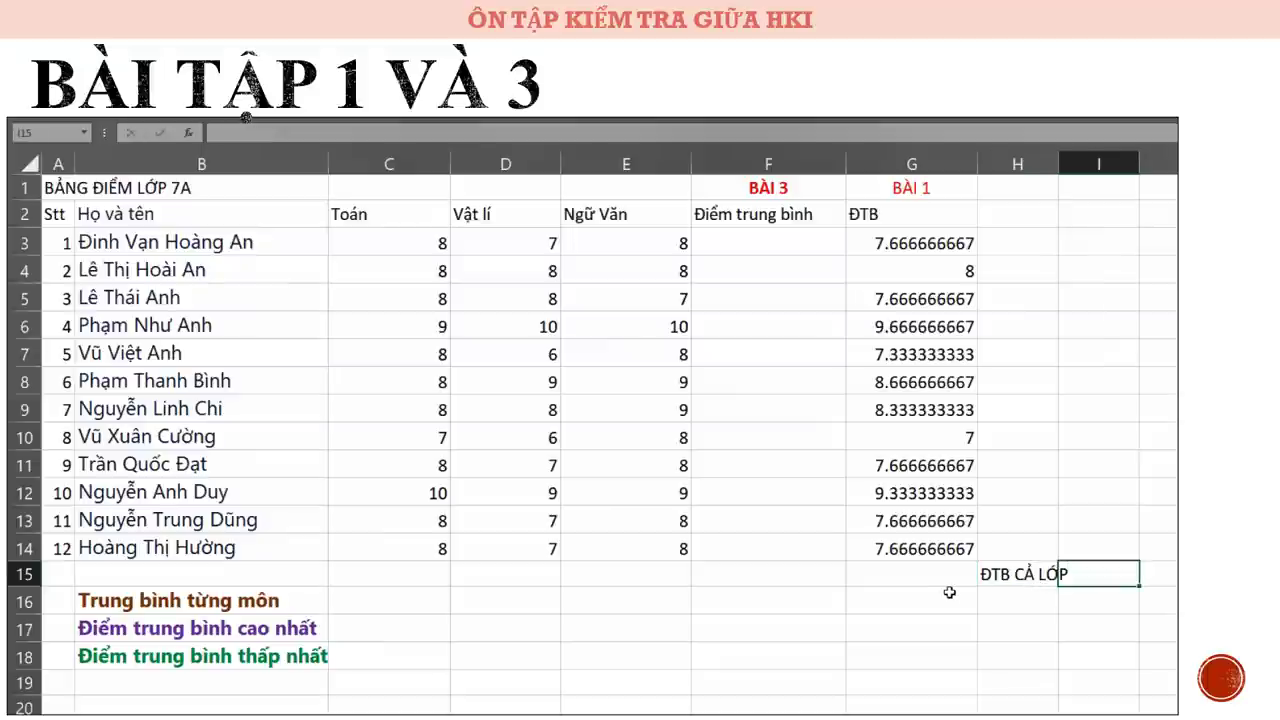
Calculate the class average in cell G15 by adding the individual cells G3 through G14 and dividing the sum by 12.
click(942, 577)
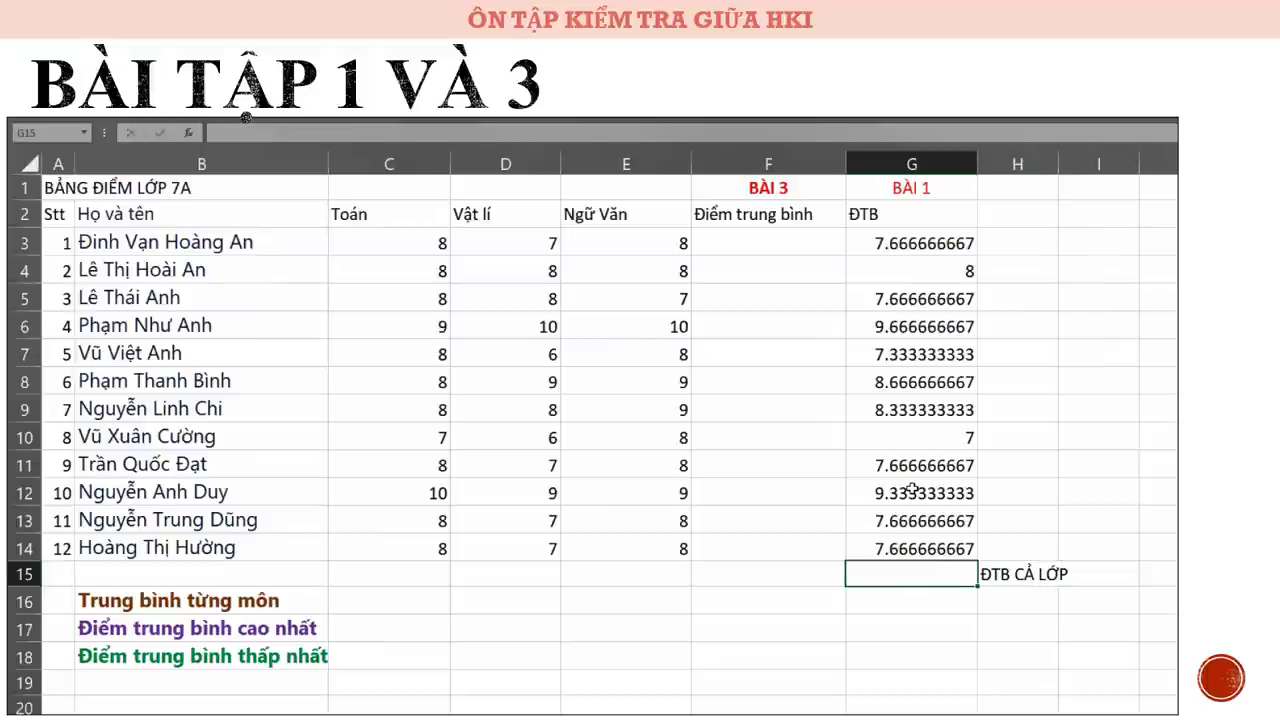
text(=()
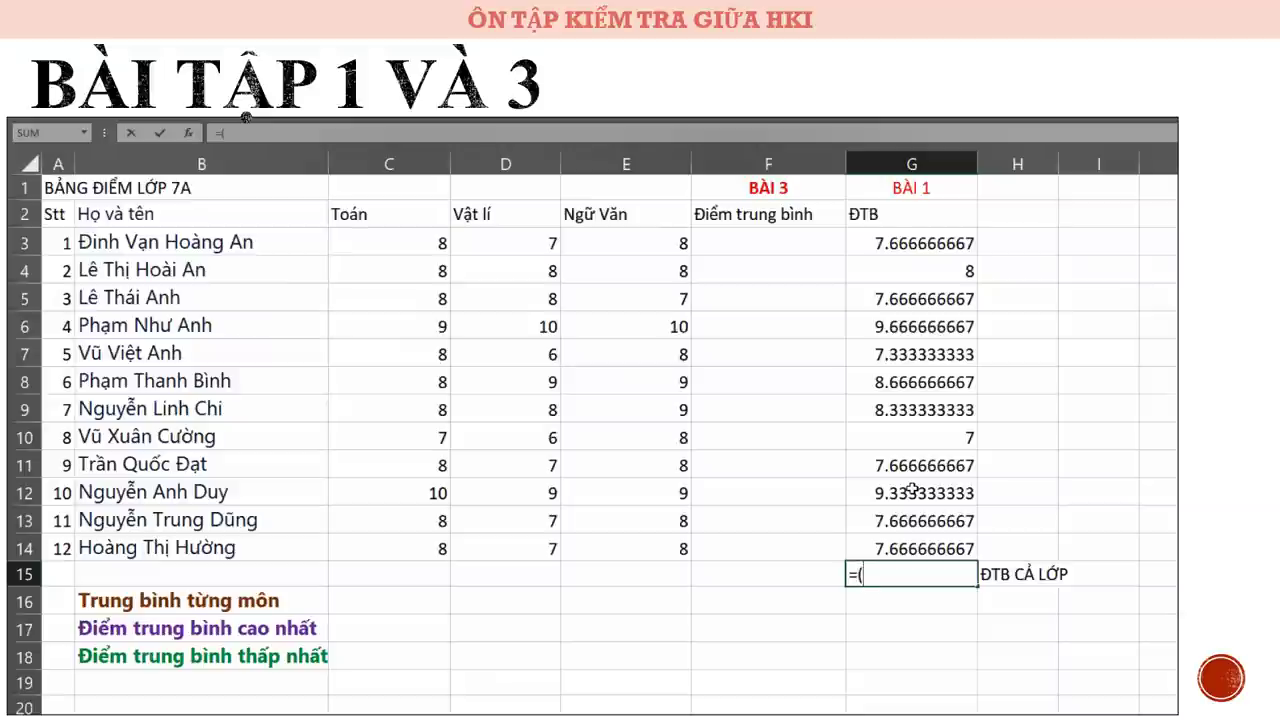
click(925, 243)
text(+)
click(925, 271)
text(+)
click(925, 299)
text(+)
click(925, 327)
text(+)
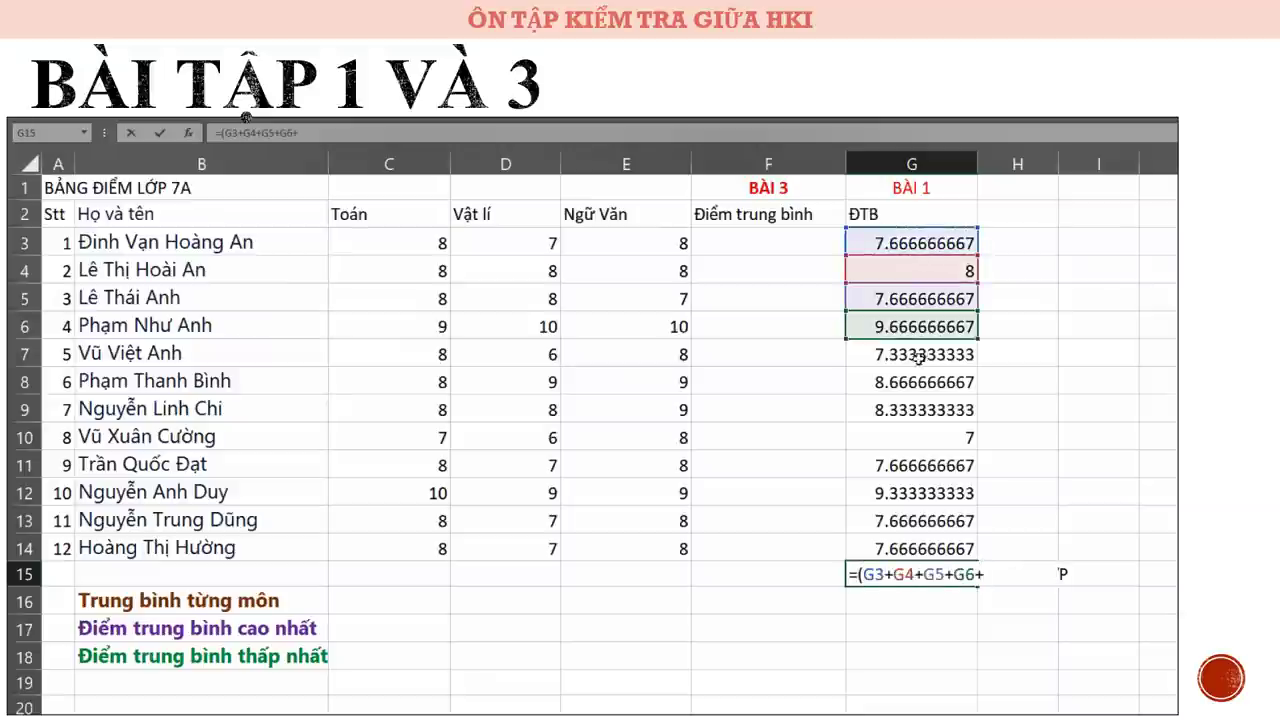
click(920, 437)
text(+)
click(920, 465)
text(+)
click(920, 493)
text(+)
click(920, 521)
text(+G14)
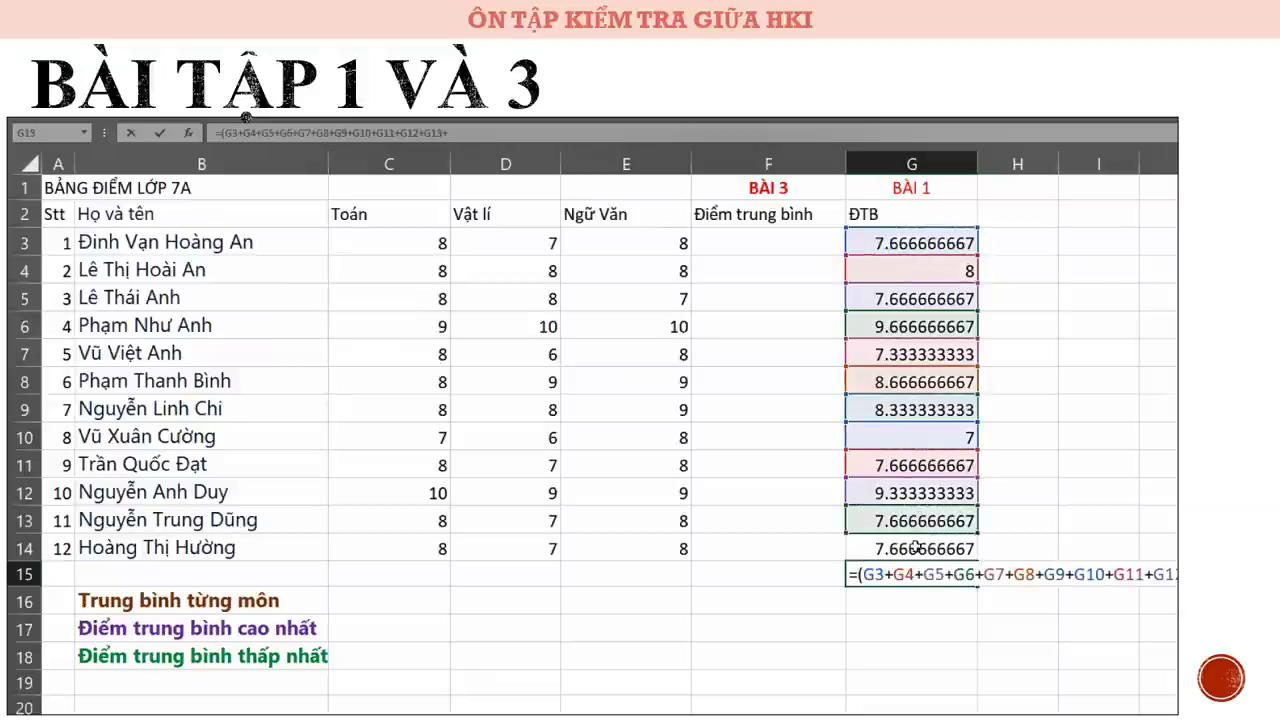
text()/)
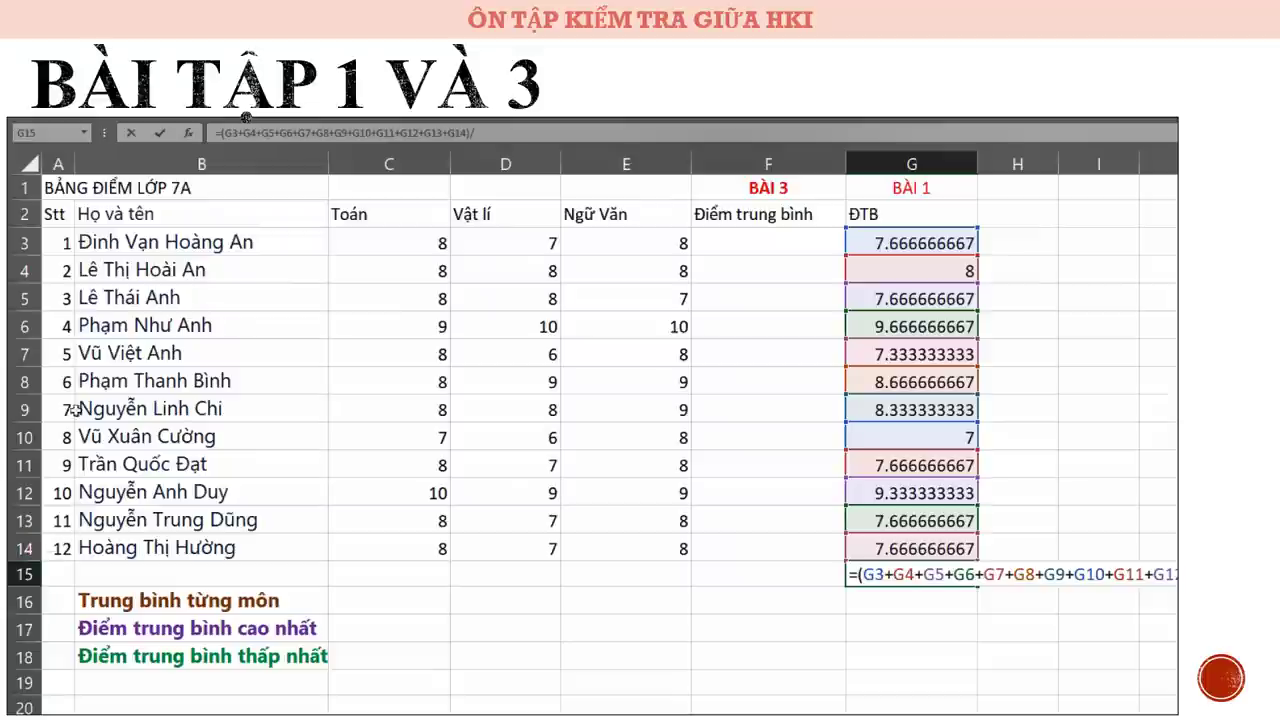
text(12)
key(Return)
key(Up)
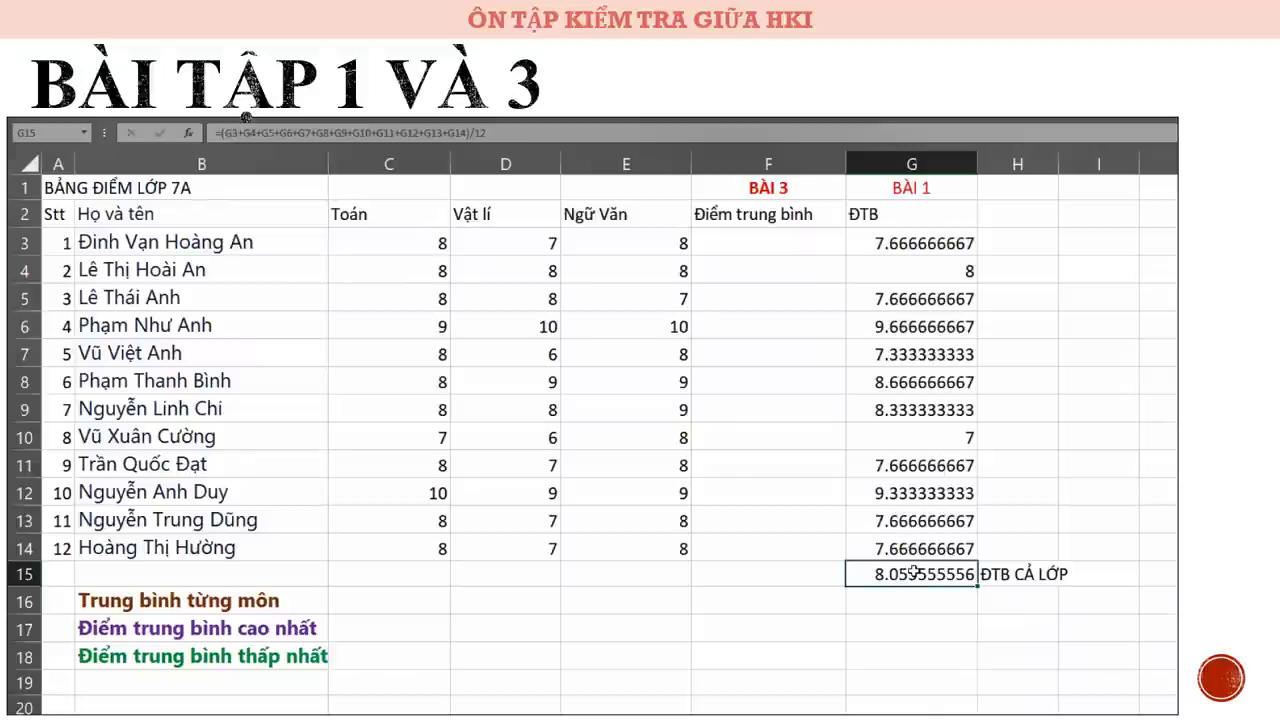
click(775, 242)
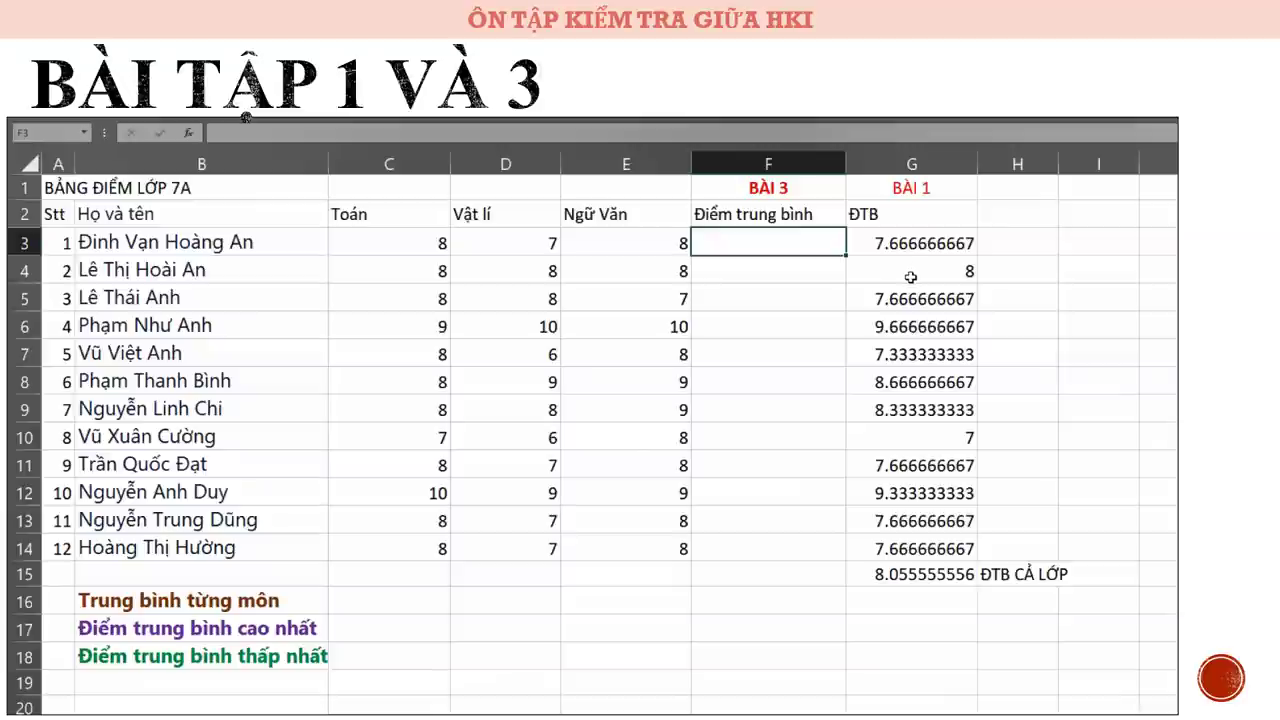
click(866, 219)
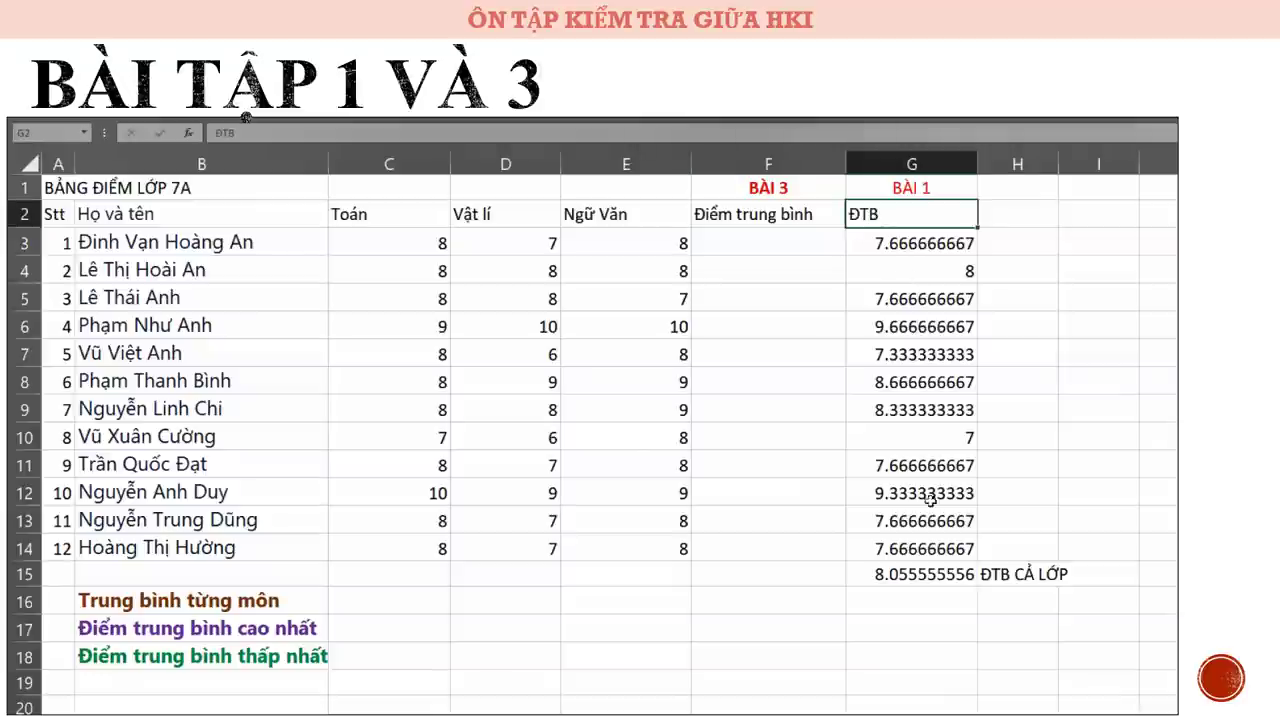
click(1008, 572)
Begin an AVERAGE function in cell F3 under "Điểm trung bình".
click(758, 238)
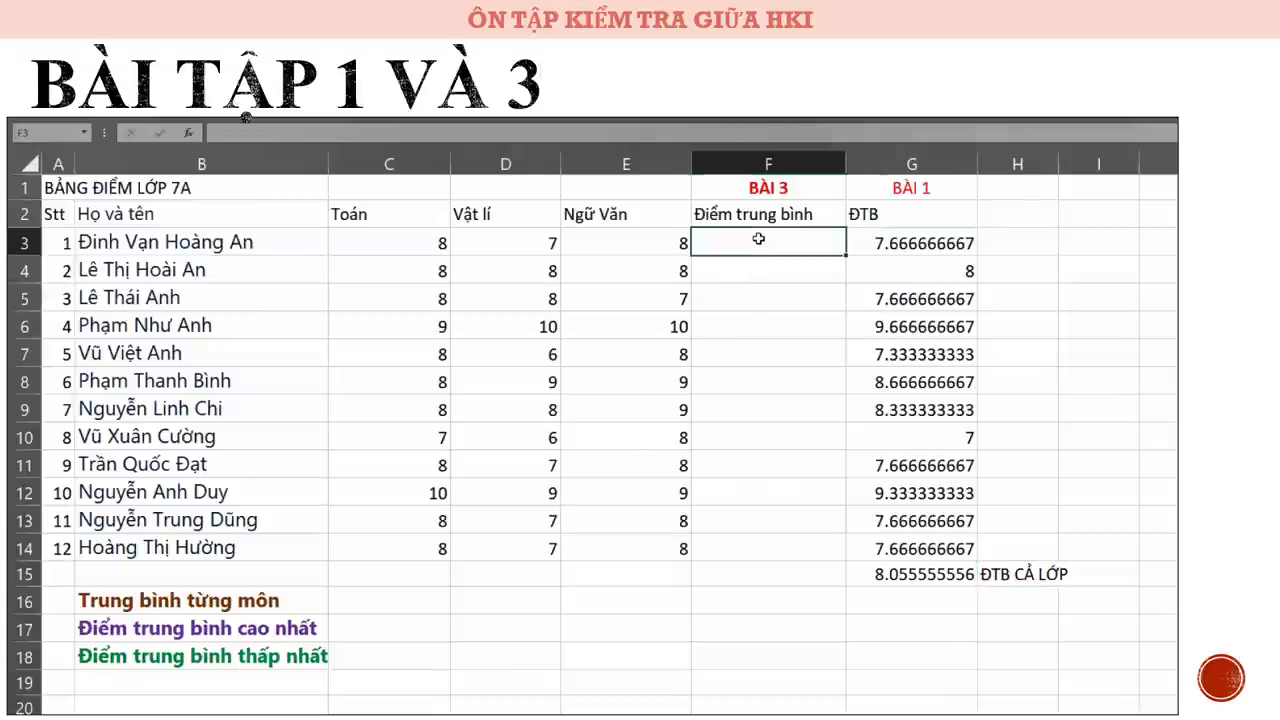
double_click(749, 231)
text(=AVE)
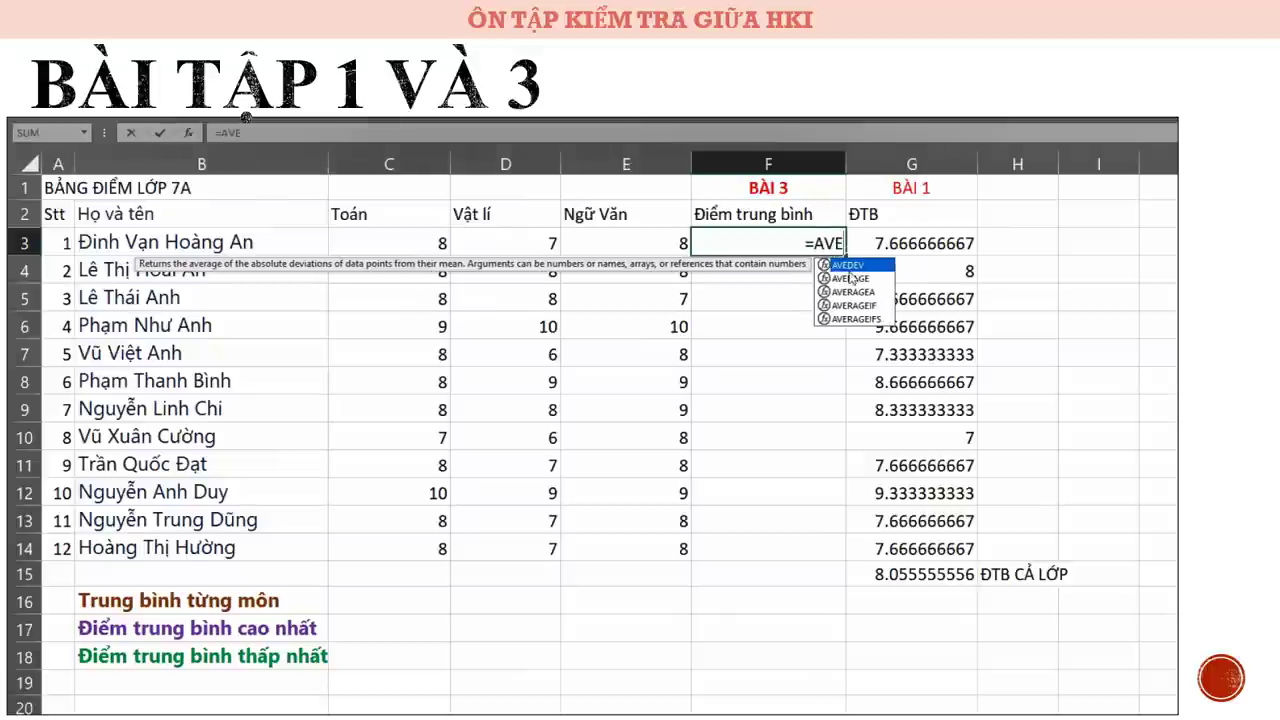
double_click(858, 272)
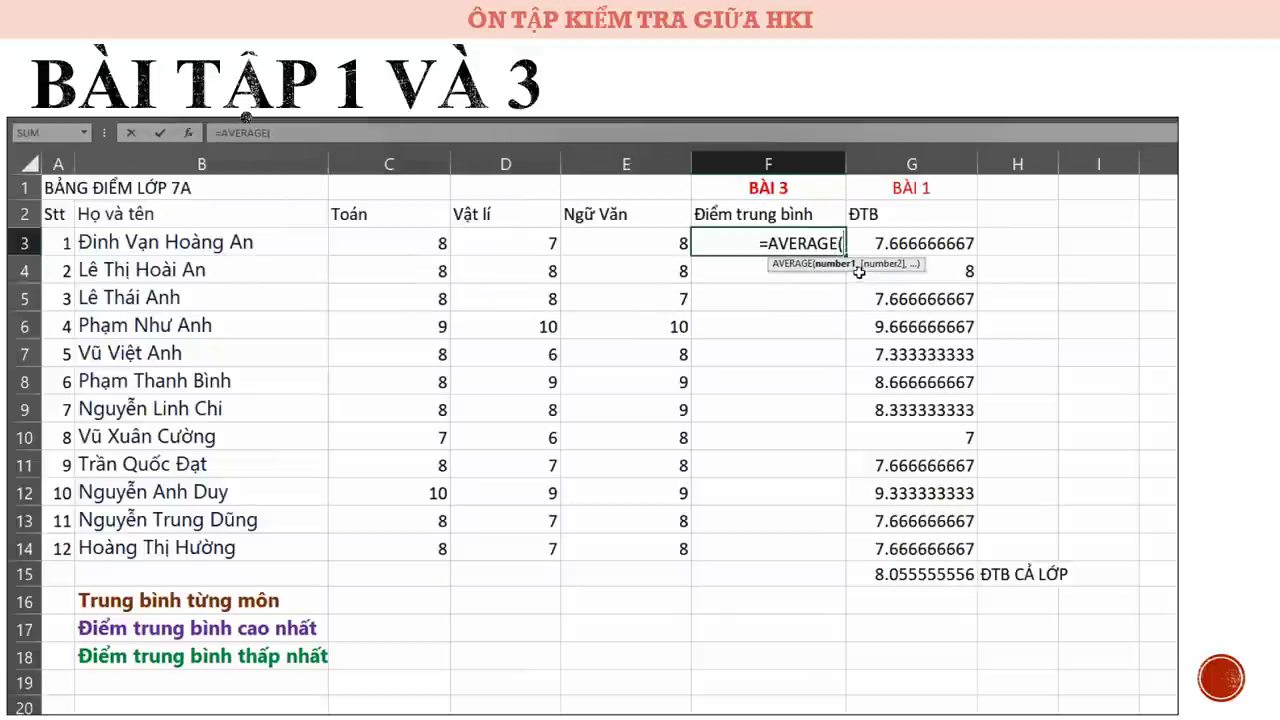
click(438, 246)
text(,)
click(480, 246)
text(,)
click(622, 246)
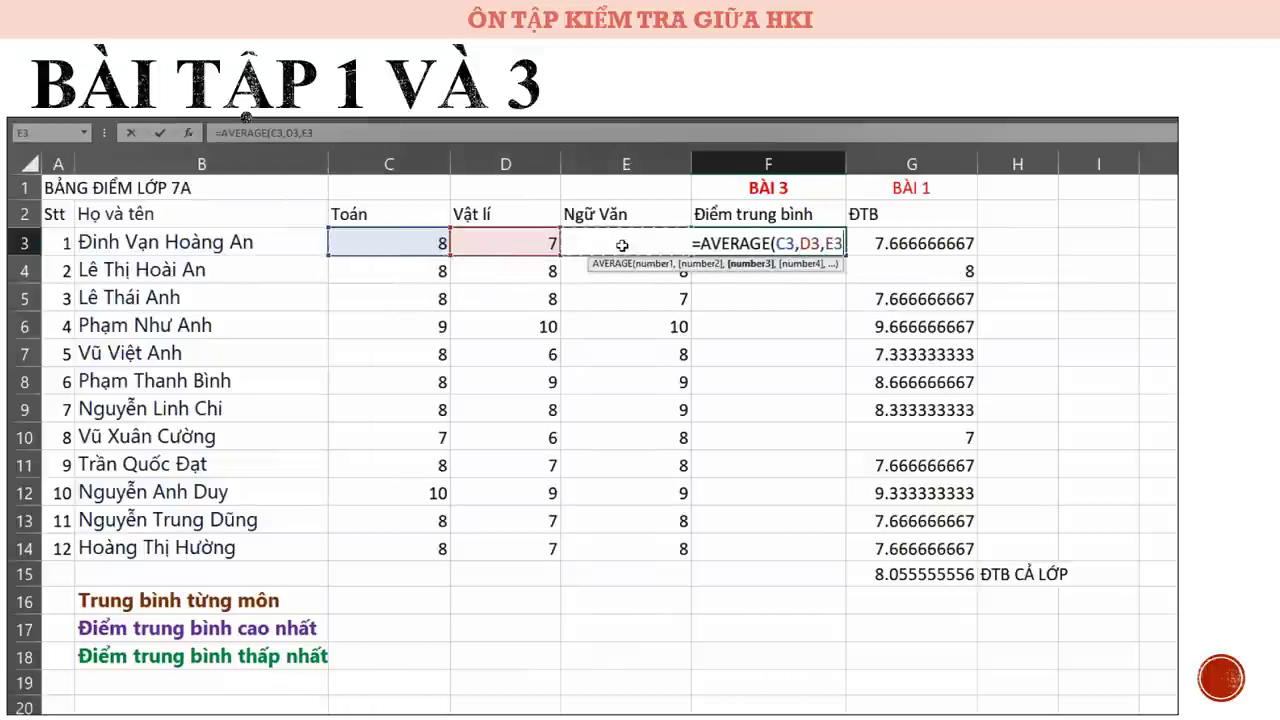
text(,)
drag(771, 244, 845, 244)
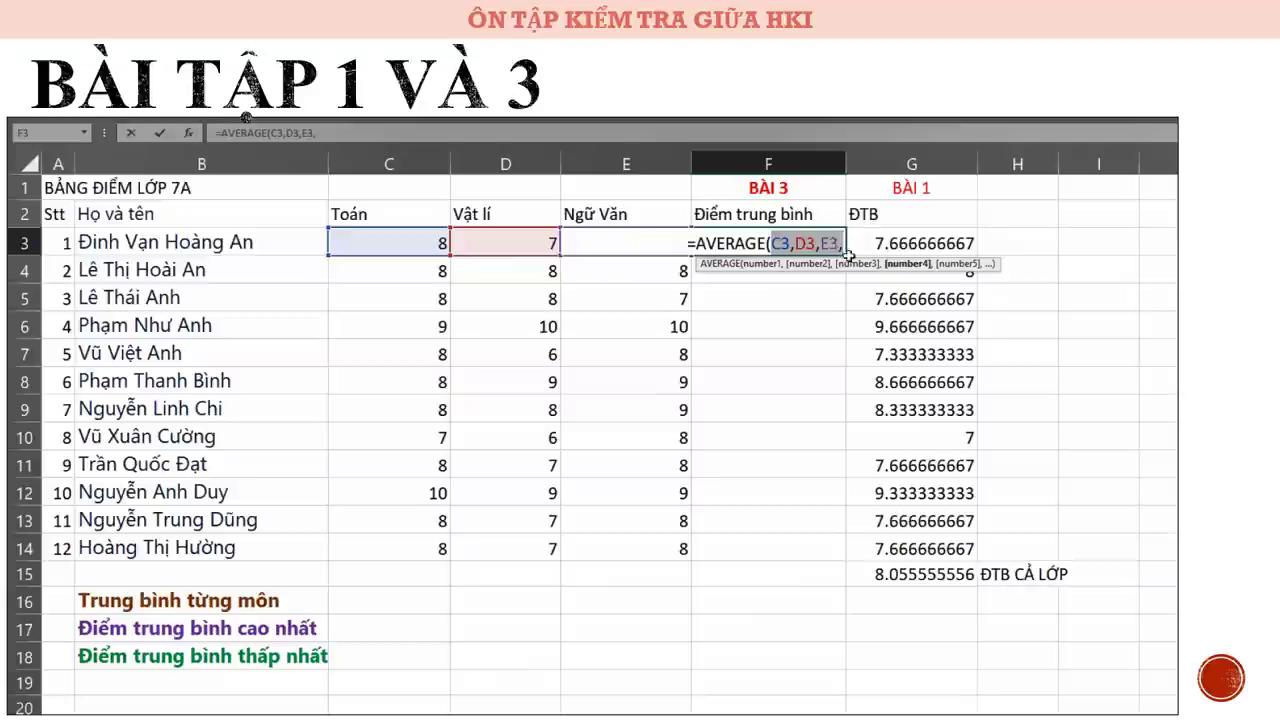
key(BackSpace)
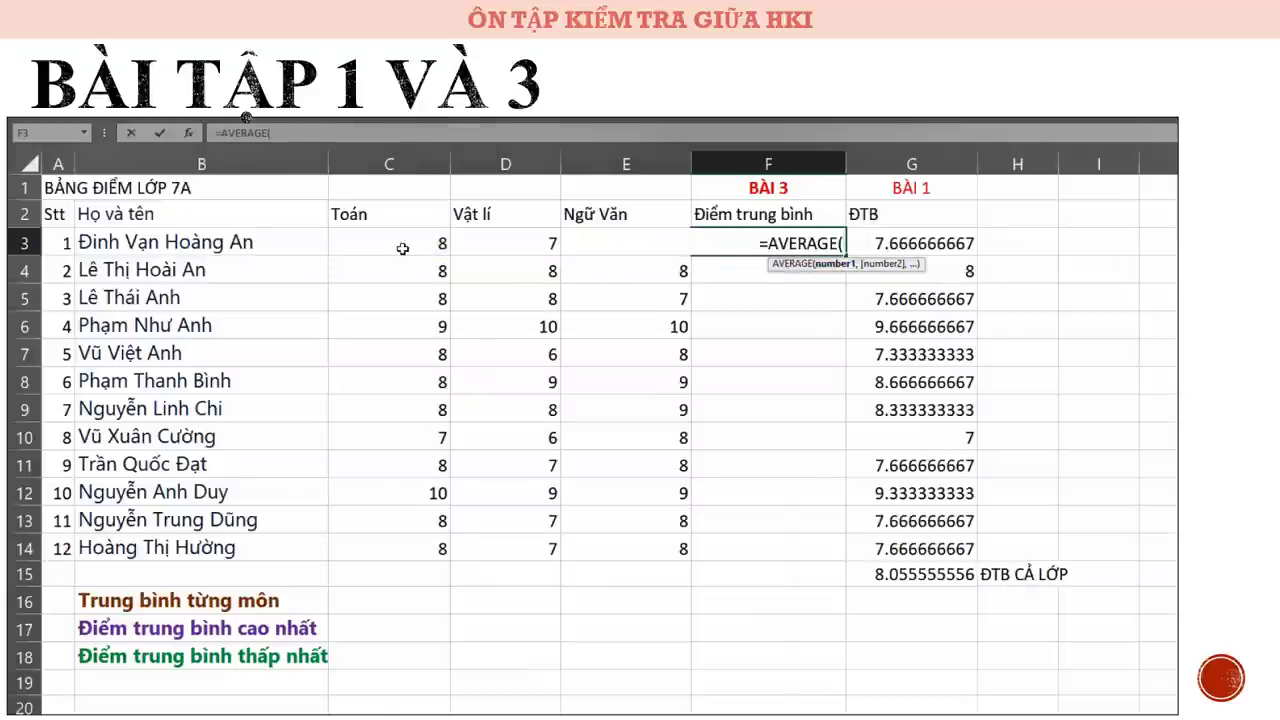
Complete the AVERAGE function in F3 with the range C3:E3.
click(445, 243)
drag(445, 243, 640, 246)
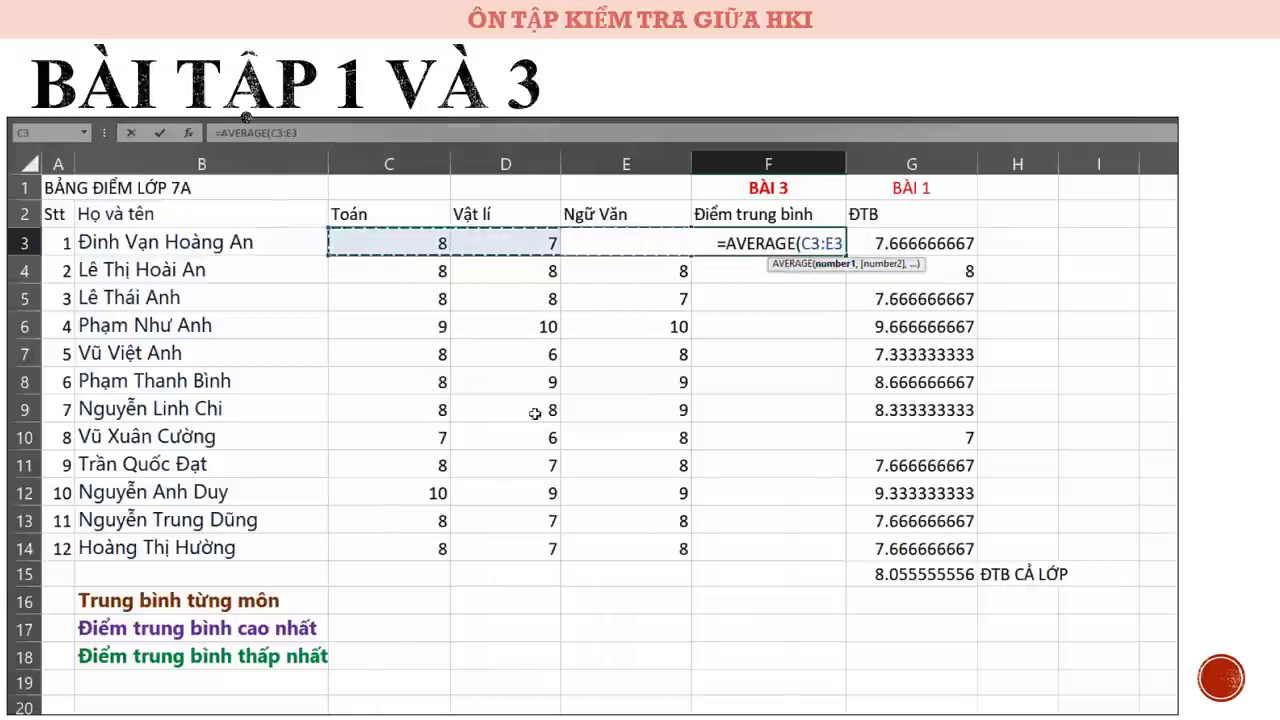
key(Return)
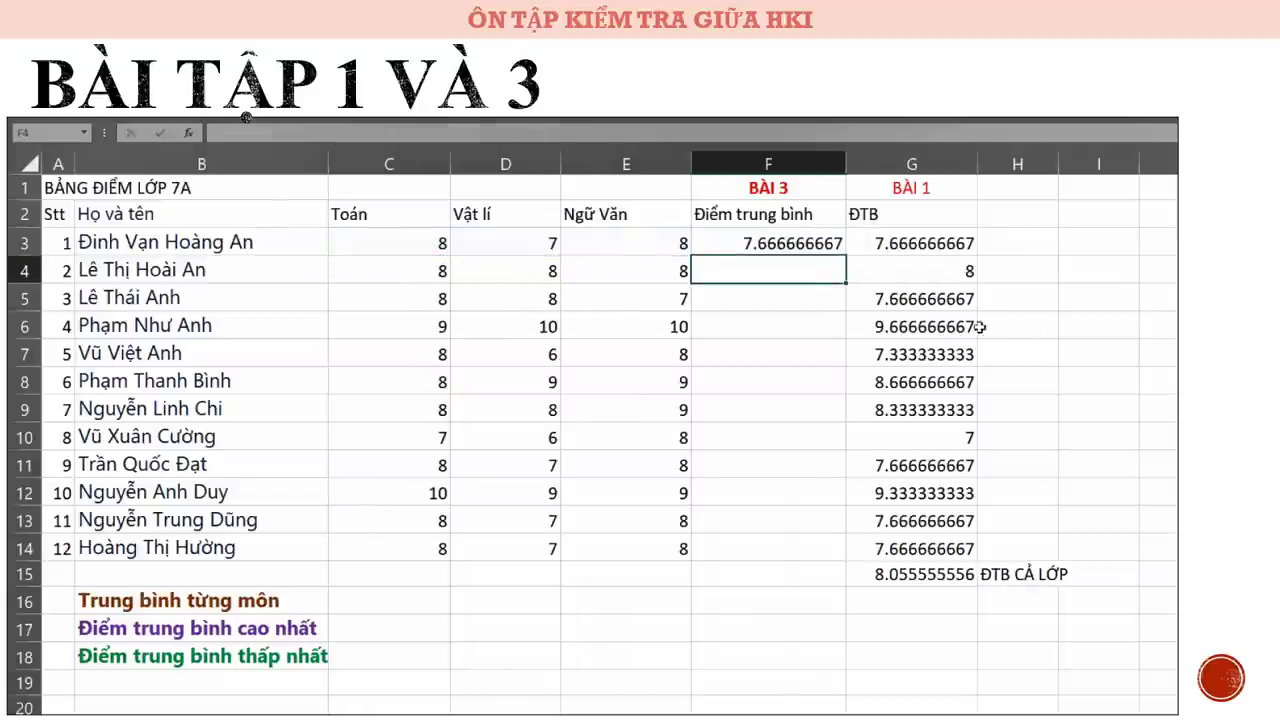
Copy the AVERAGE formula from F3 down through F14 for the remaining students.
click(830, 243)
drag(845, 256, 824, 562)
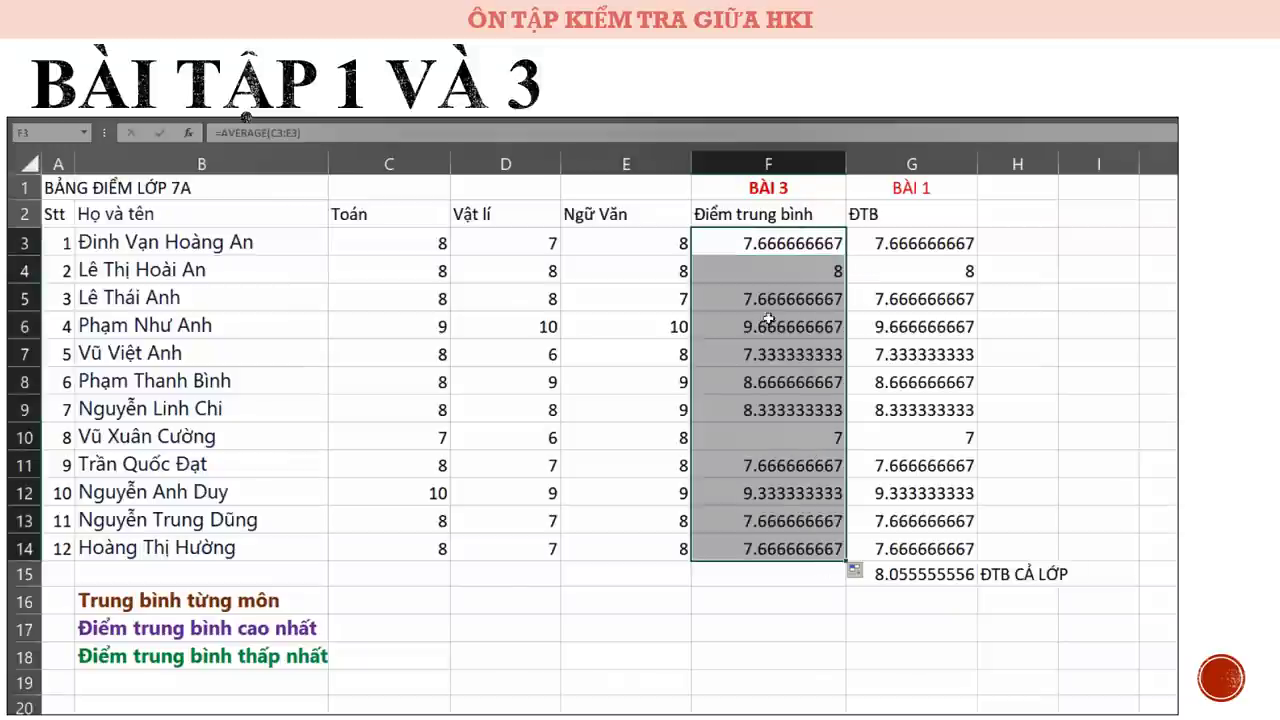
click(778, 273)
click(800, 575)
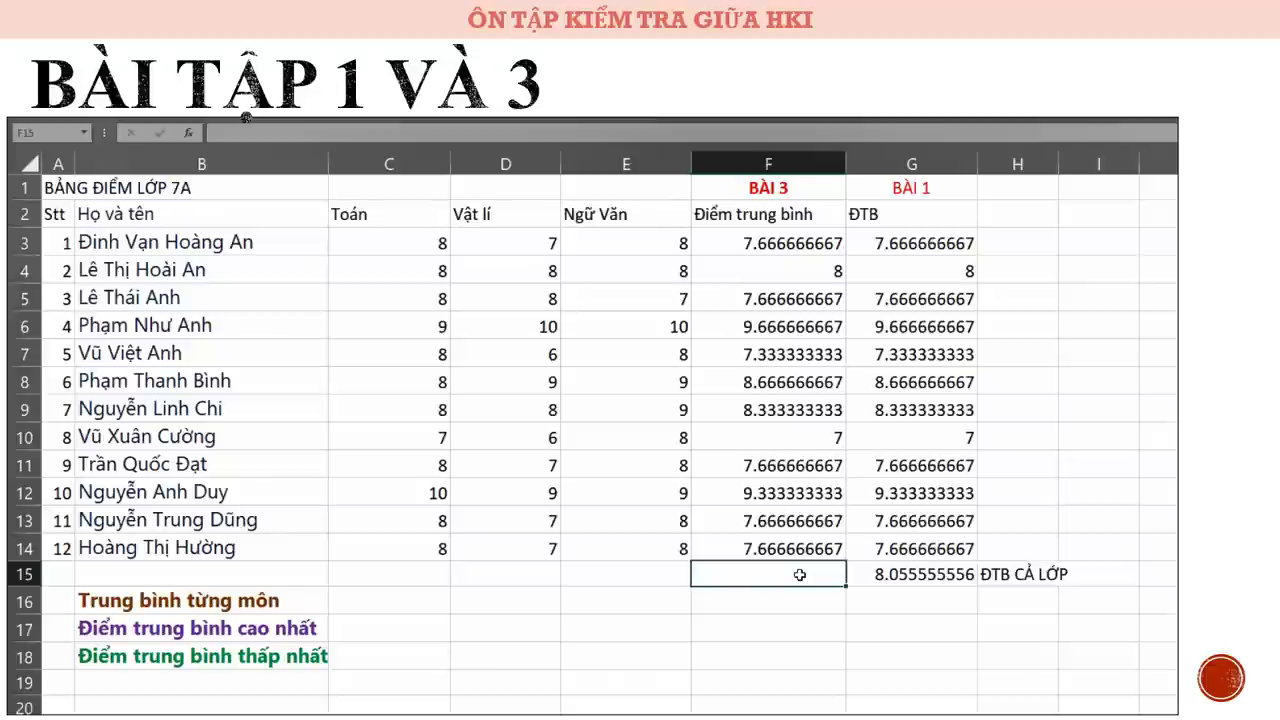
Calculate the class average in cell F15 with the AVERAGE function over the range F3:F14.
text(=AVE)
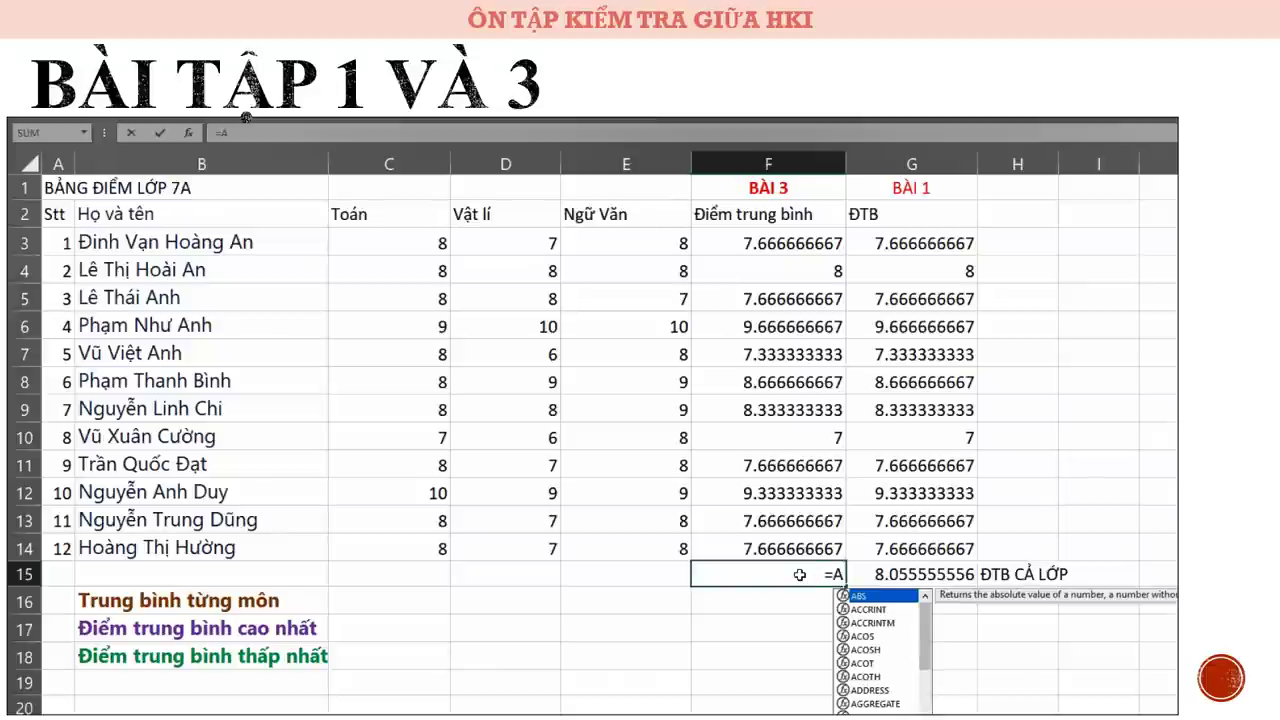
double_click(848, 609)
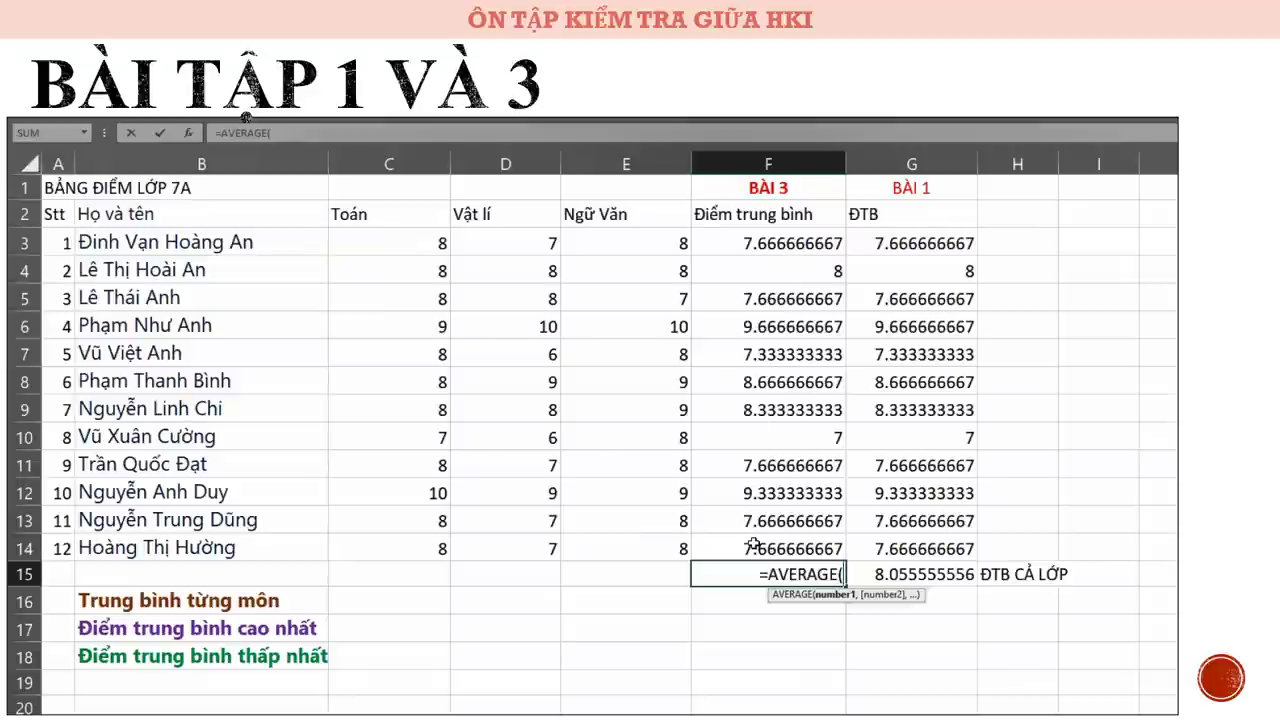
click(789, 248)
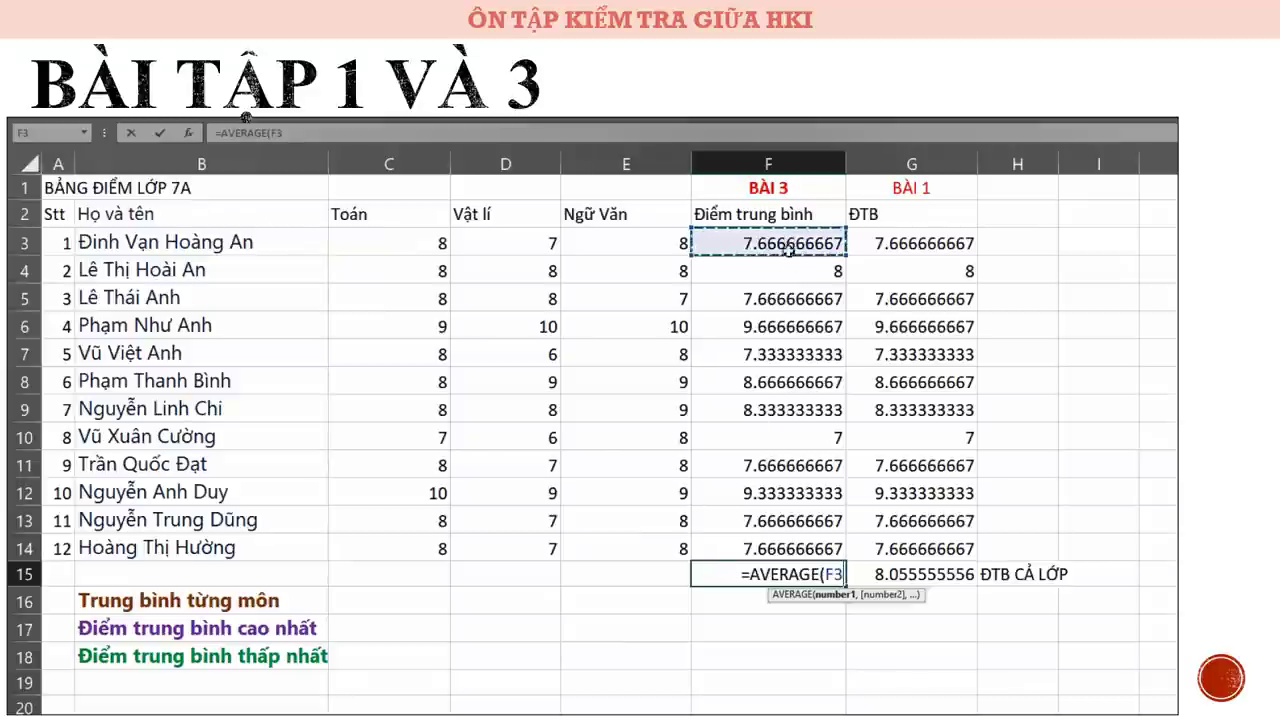
drag(789, 248, 775, 546)
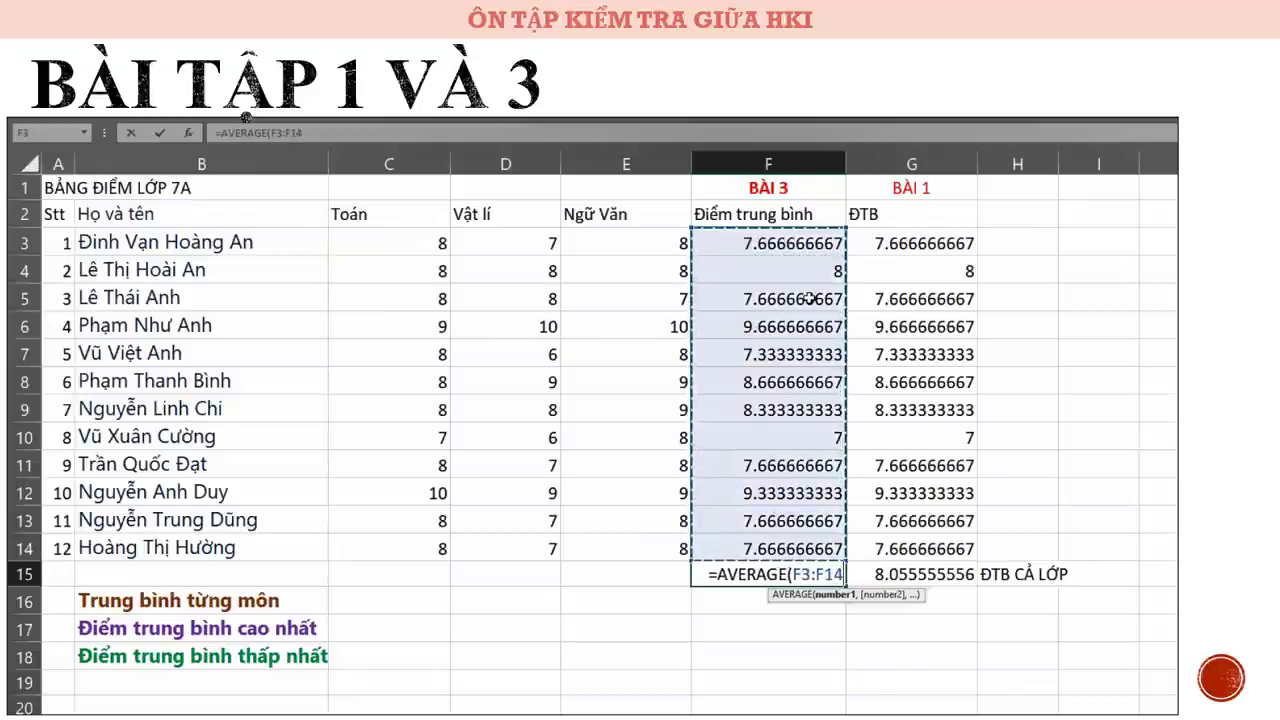
text())
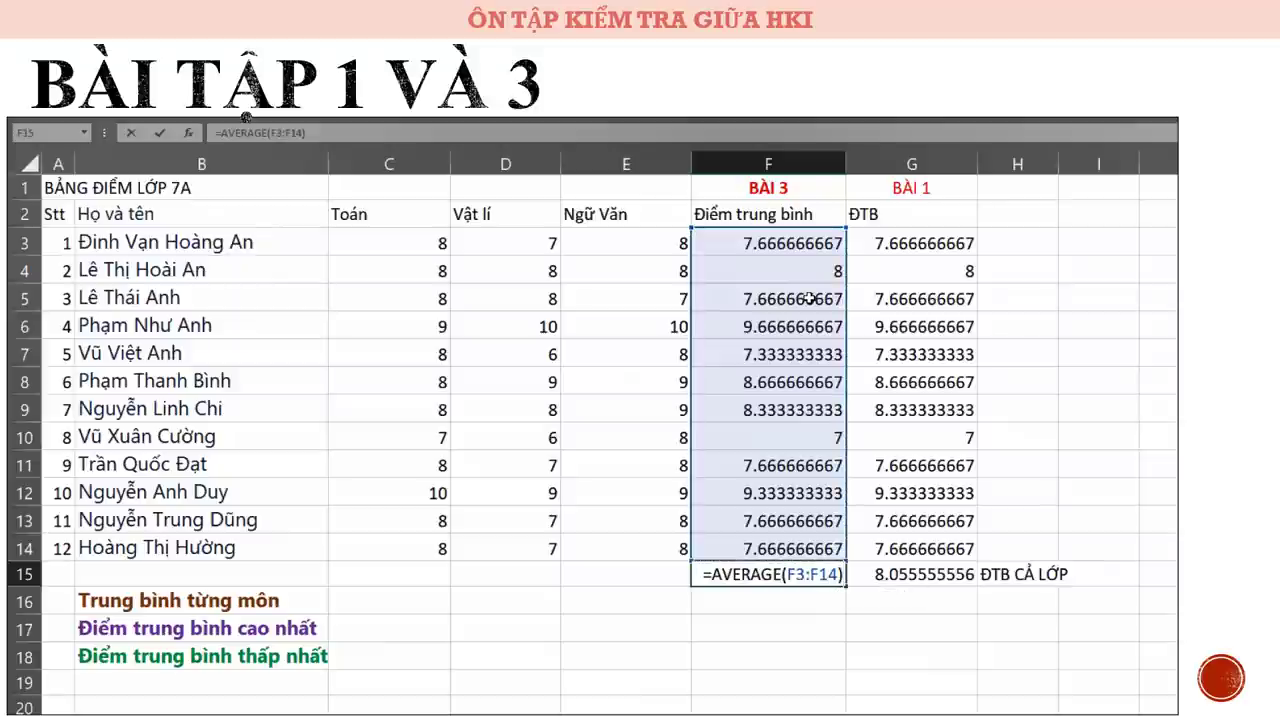
key(Return)
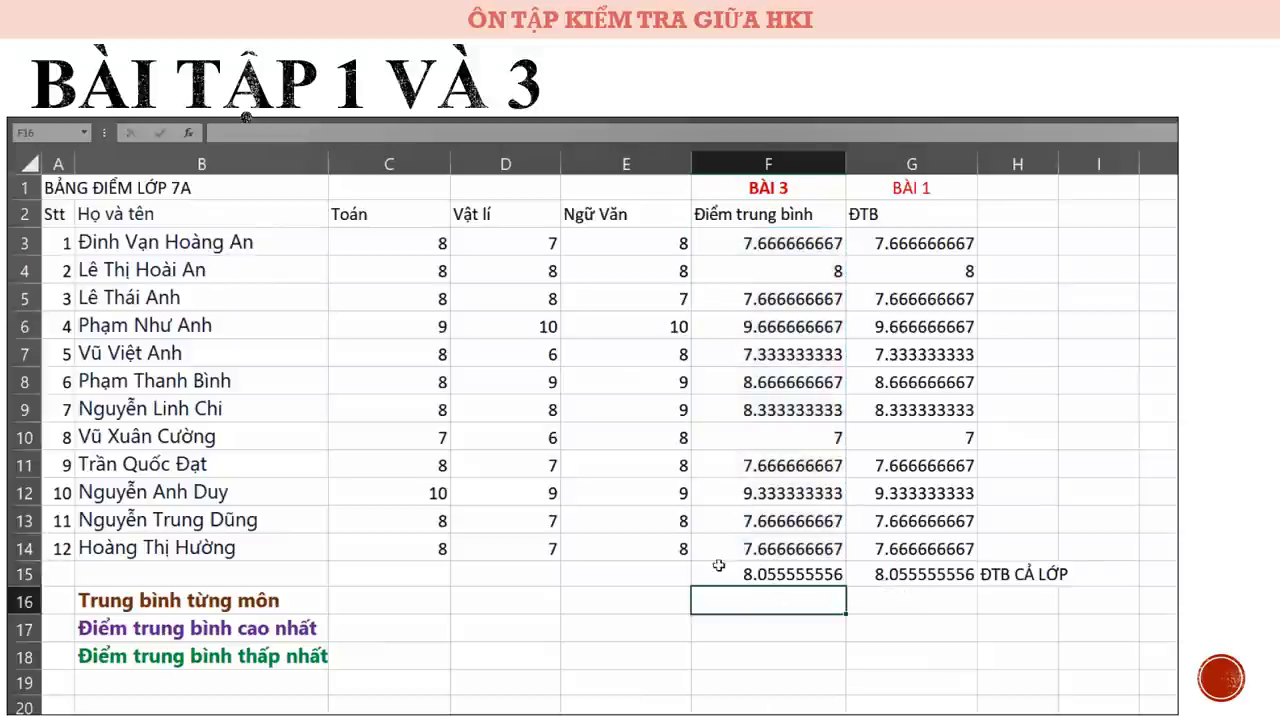
Calculate the Toán subject average in cell C16 of the "Trung bình từng môn" row with AVERAGE over C3:C14.
click(409, 603)
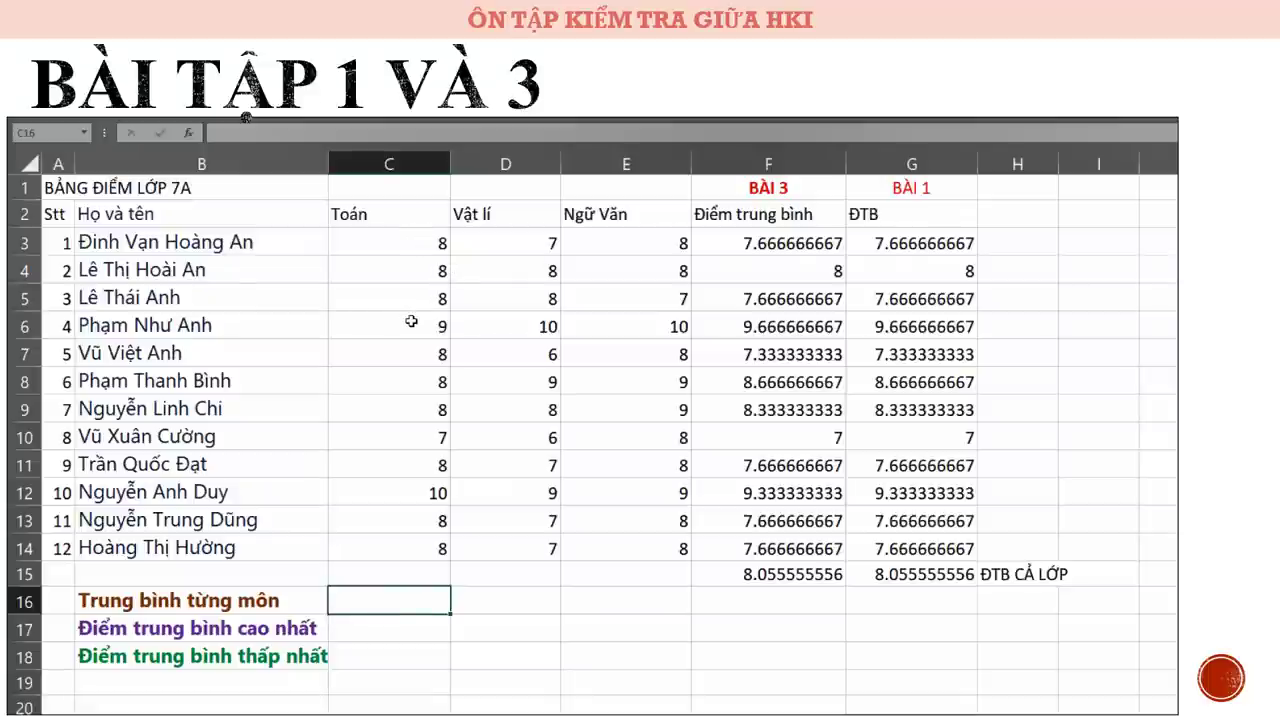
text(=AVE)
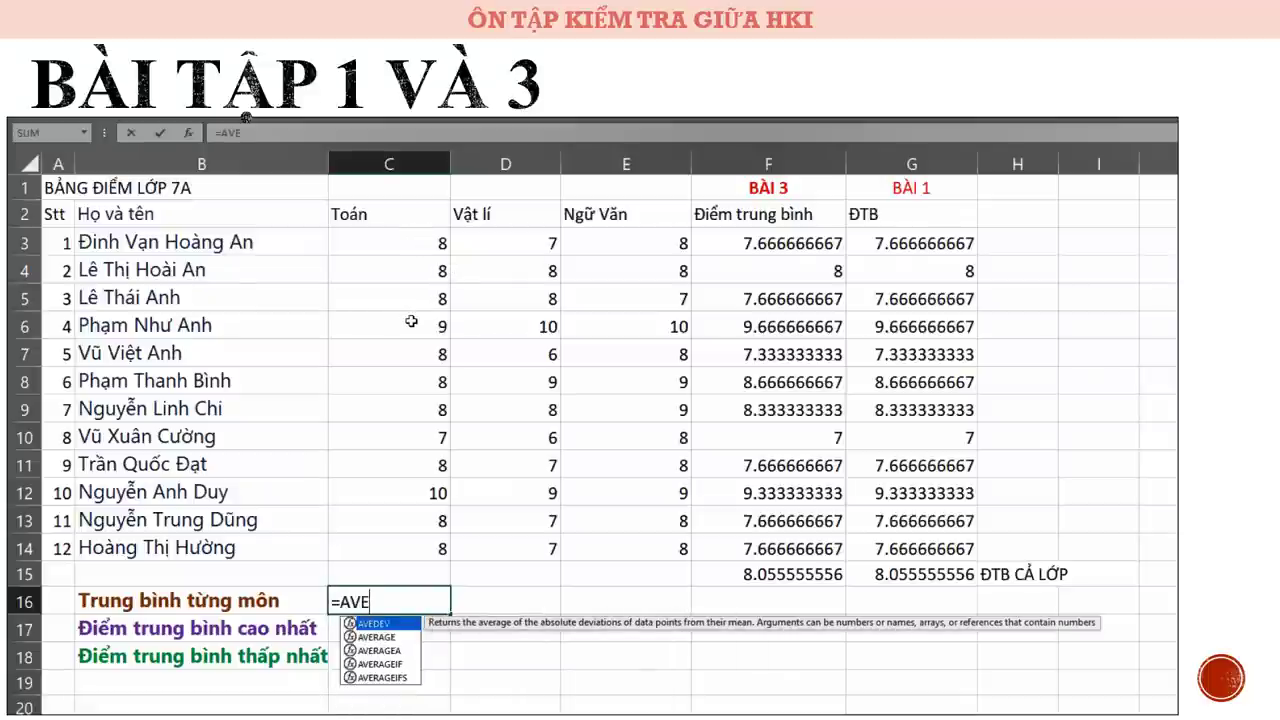
double_click(376, 637)
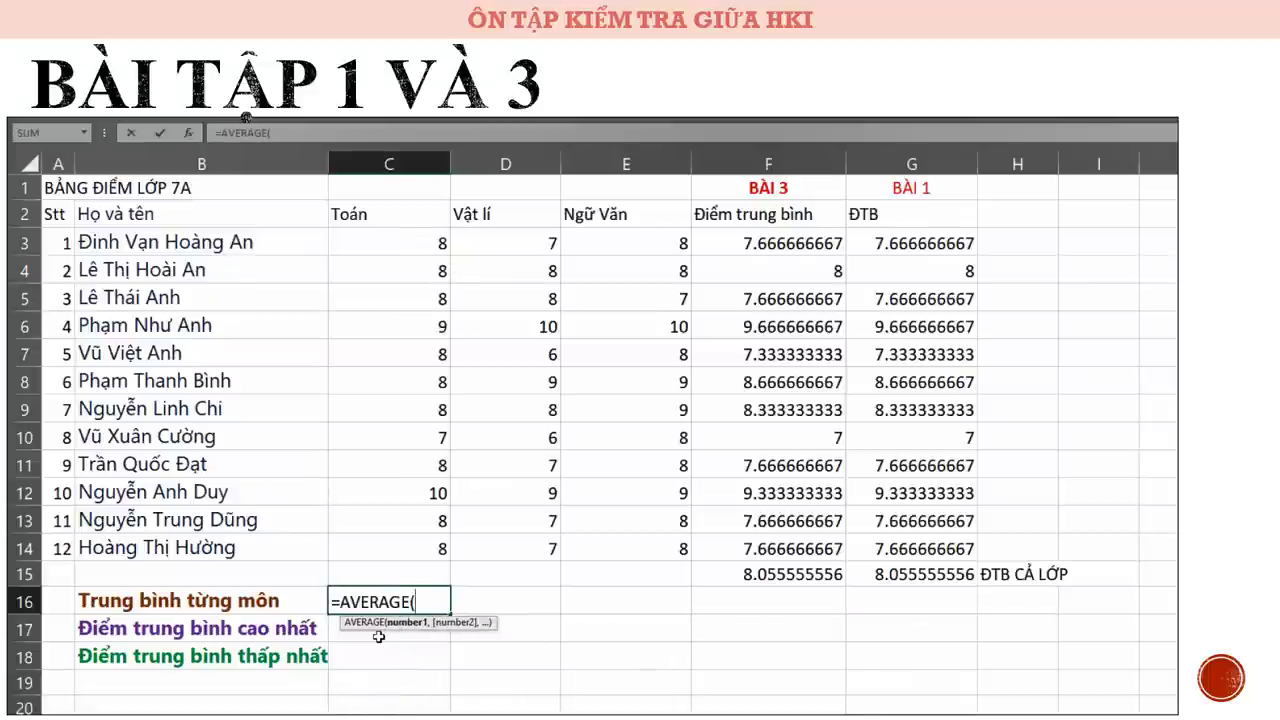
click(380, 240)
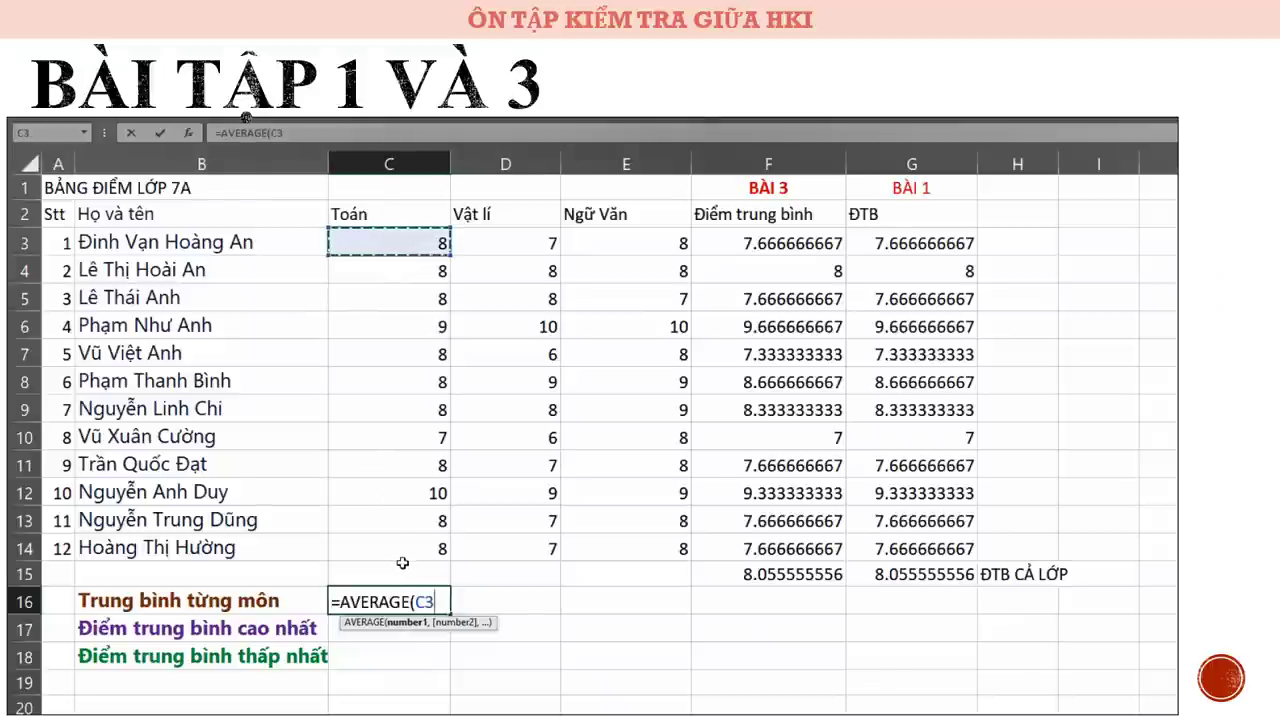
drag(381, 237, 373, 535)
text())
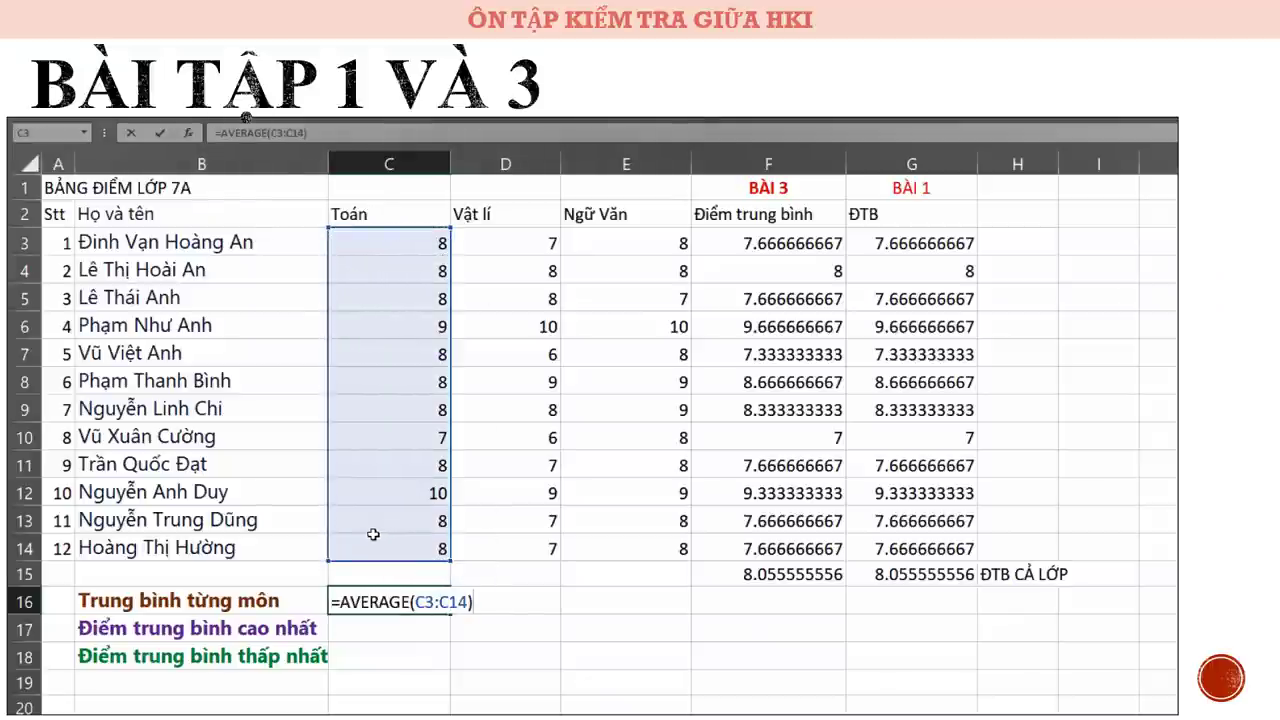
key(Return)
Calculate the Vật lí subject average in cell D16 with the AVERAGE function over the range D3:D14.
click(505, 600)
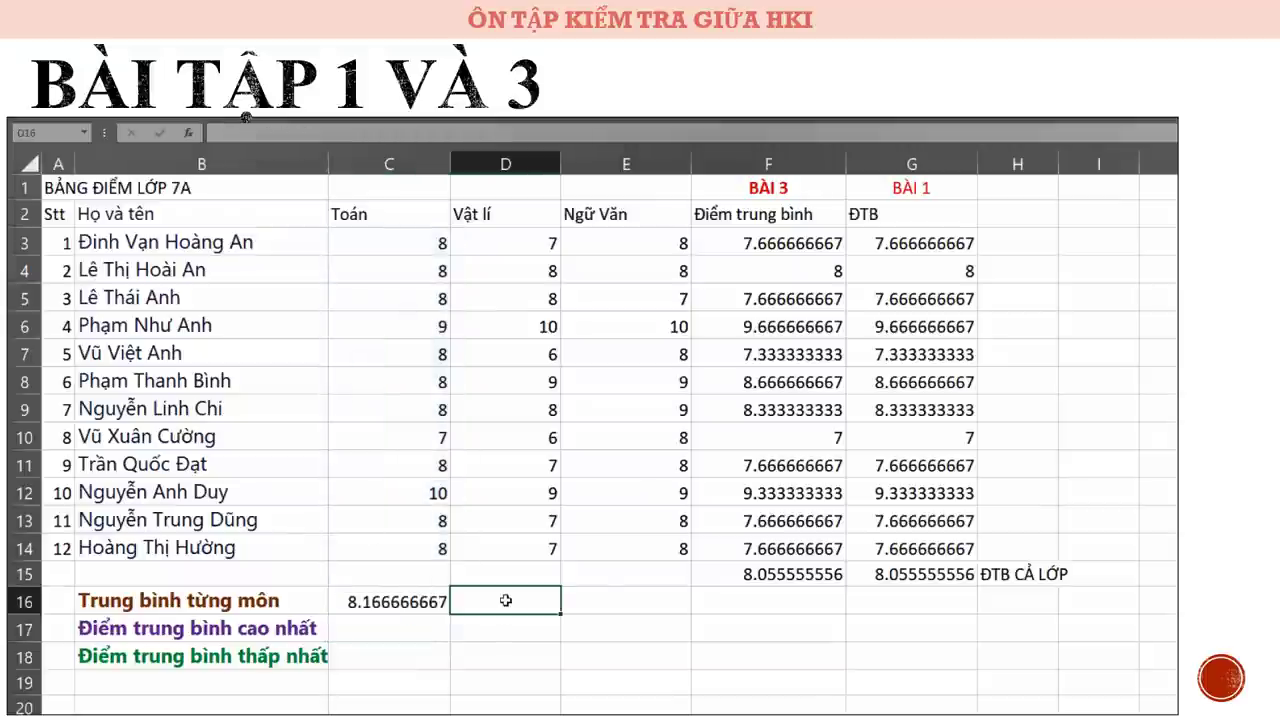
text(=AV)
double_click(519, 640)
drag(508, 244, 519, 549)
key(Return)
Select cell E16 in the "Trung bình từng môn" row under Ngữ Văn.
click(636, 604)
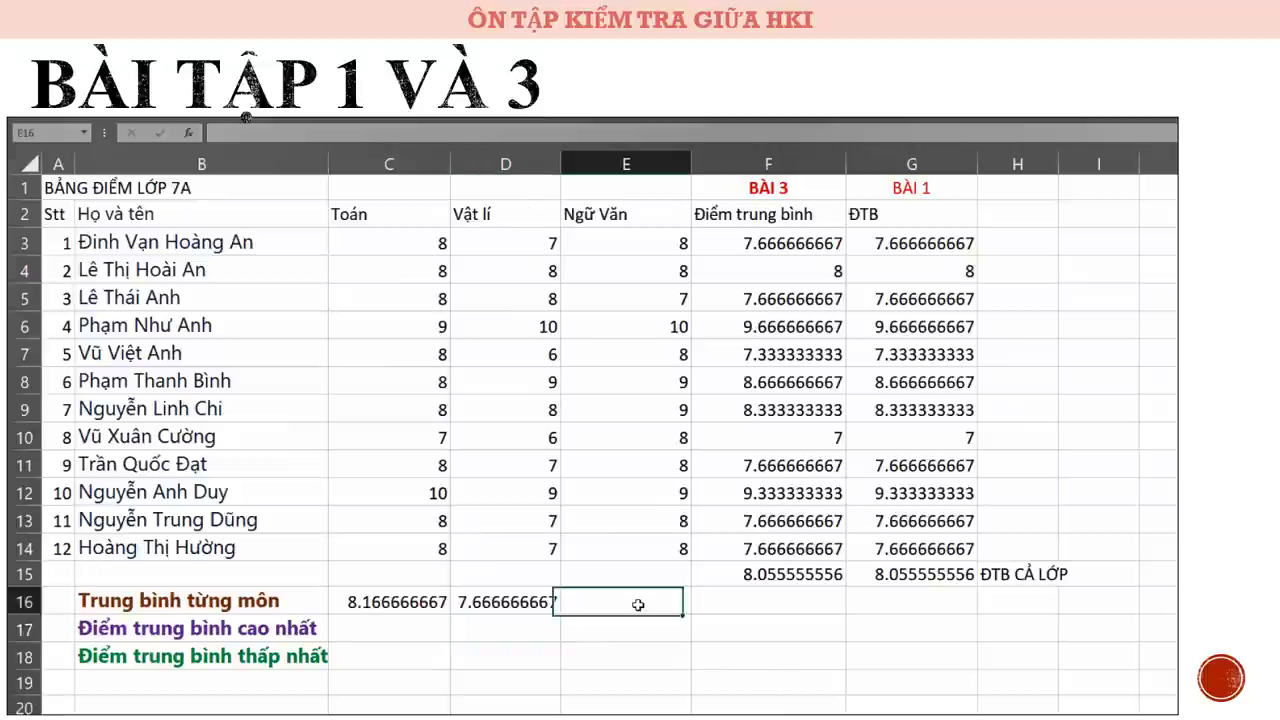